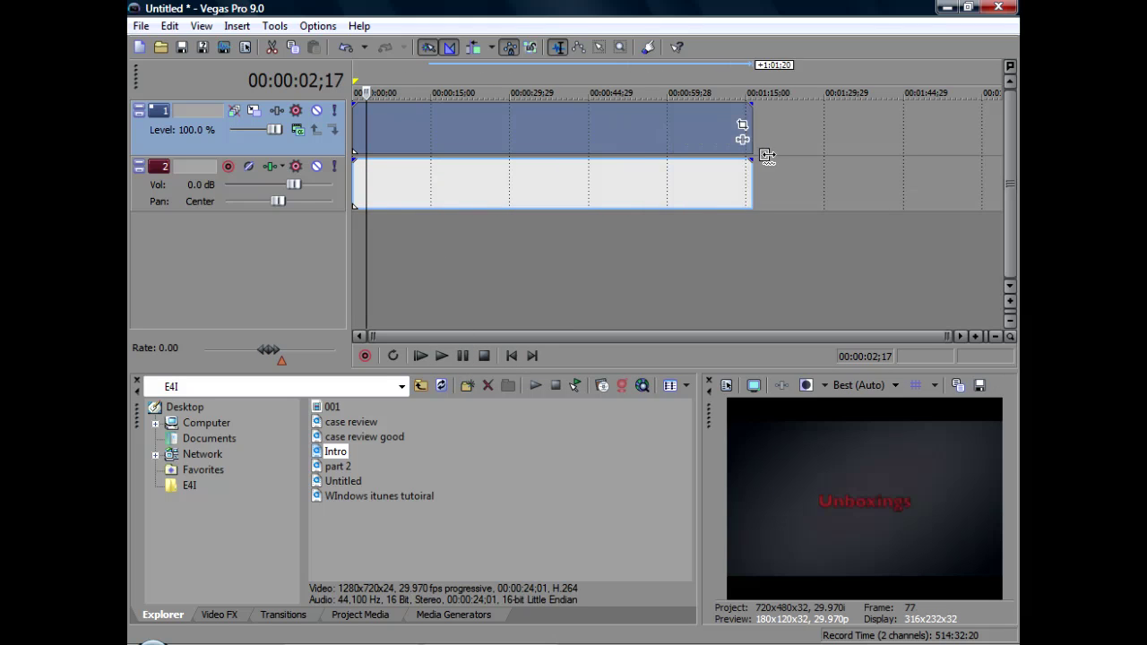
Step: Trim the intro event on both tracks back to just its first few seconds
left_click(444, 356)
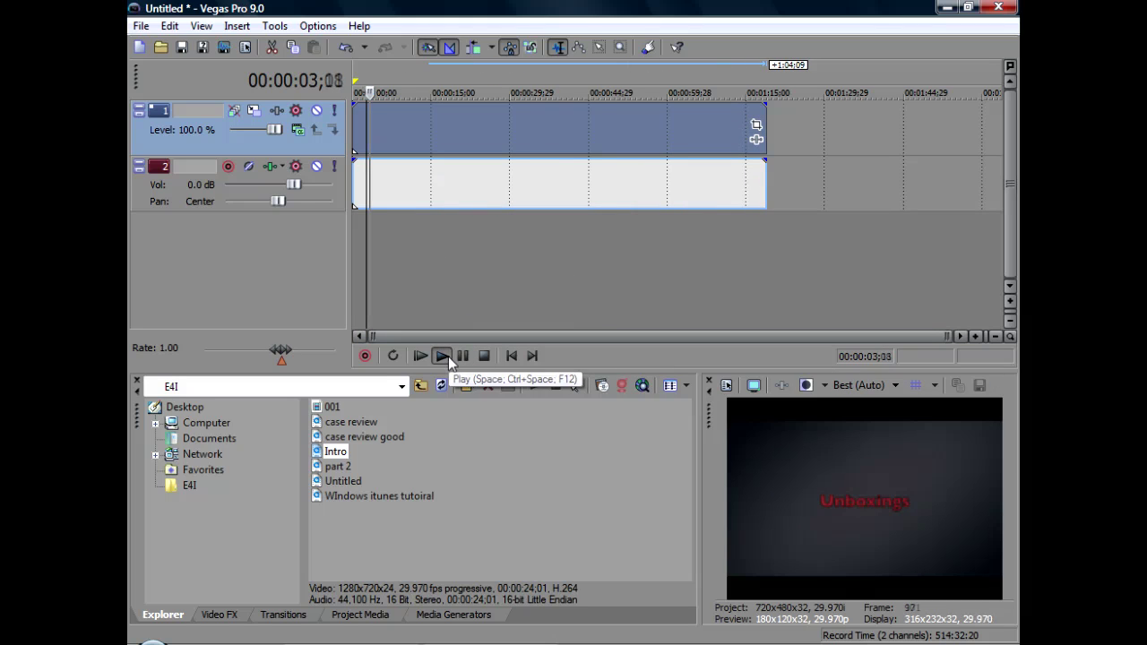
left_click(461, 357)
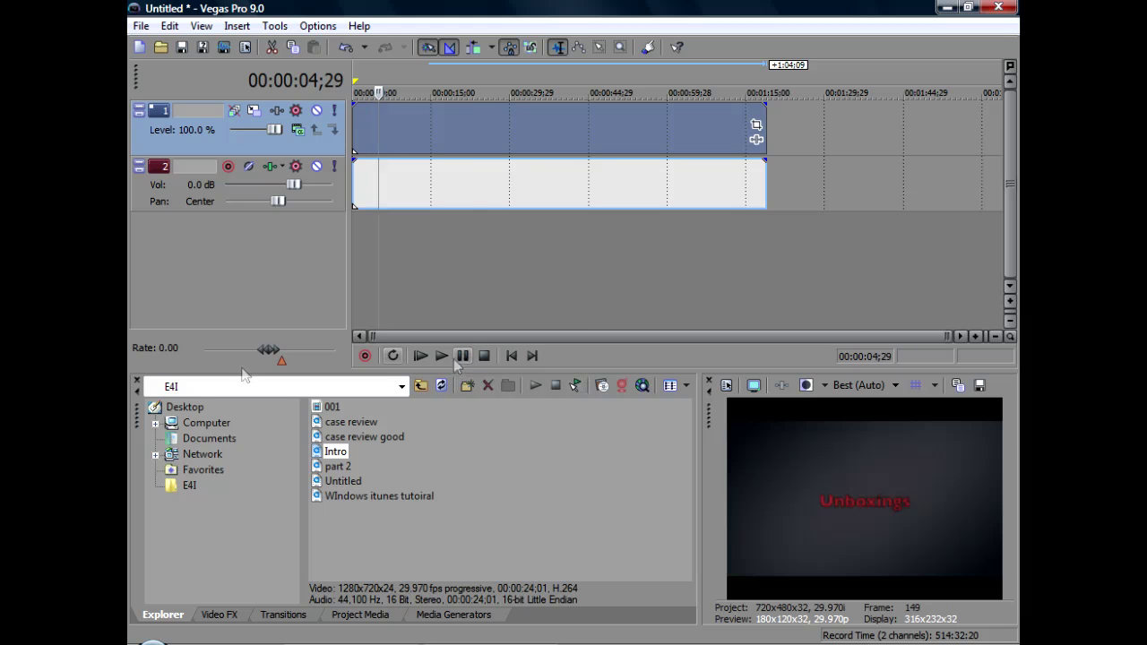
left_click_drag(760, 124, 856, 125)
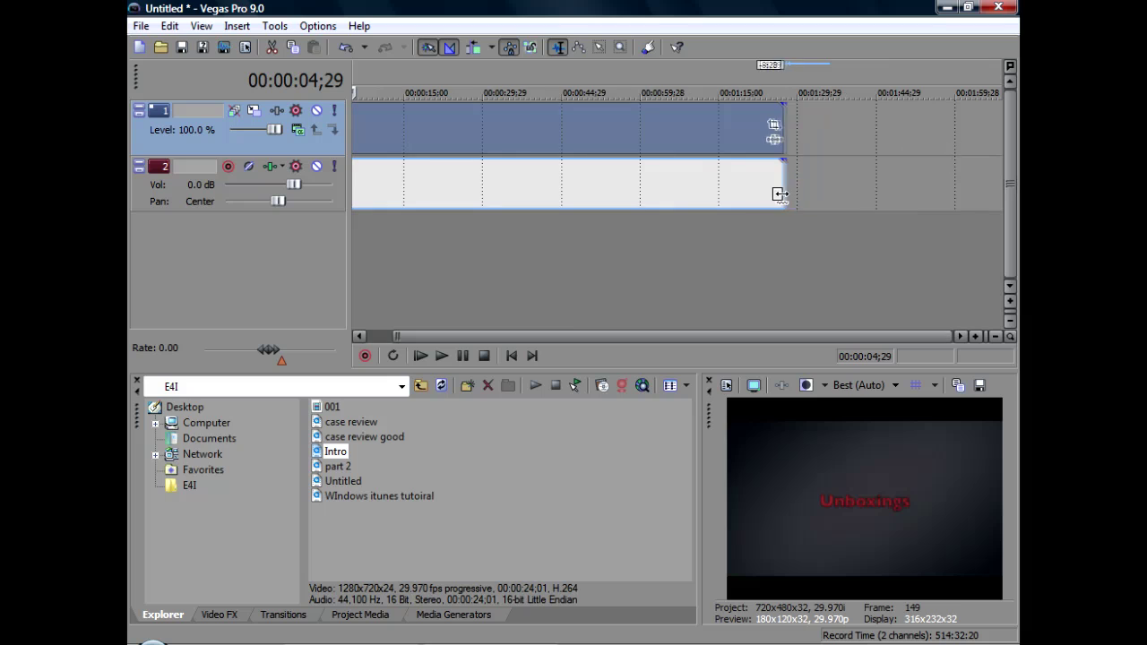
left_click_drag(625, 337, 407, 333)
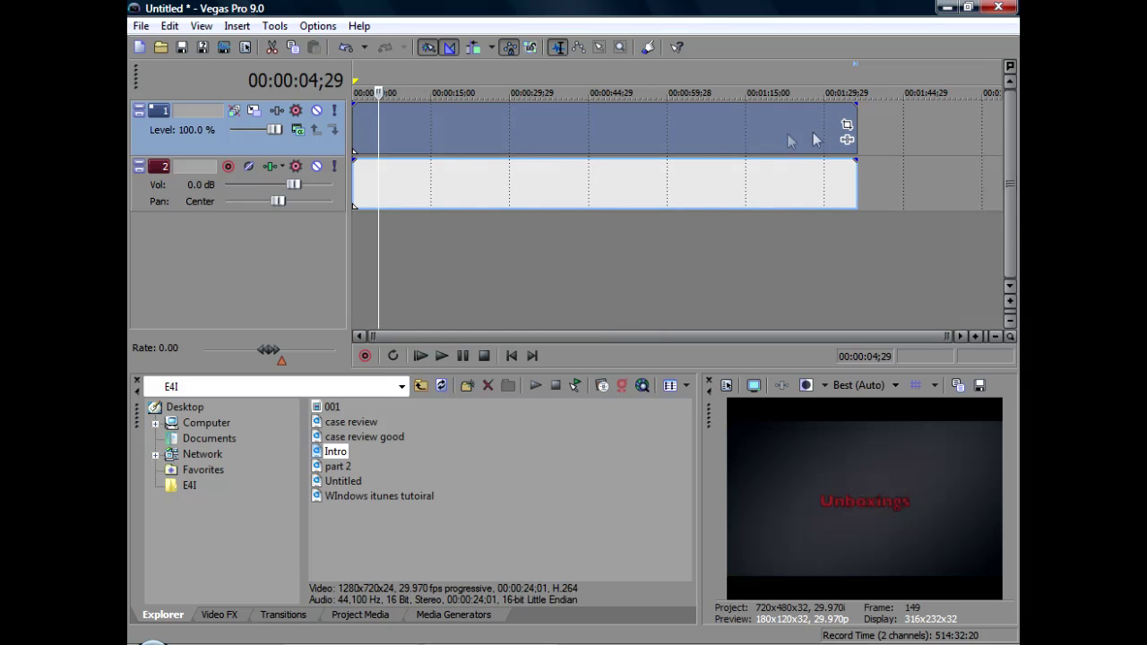
left_click_drag(846, 122, 383, 123)
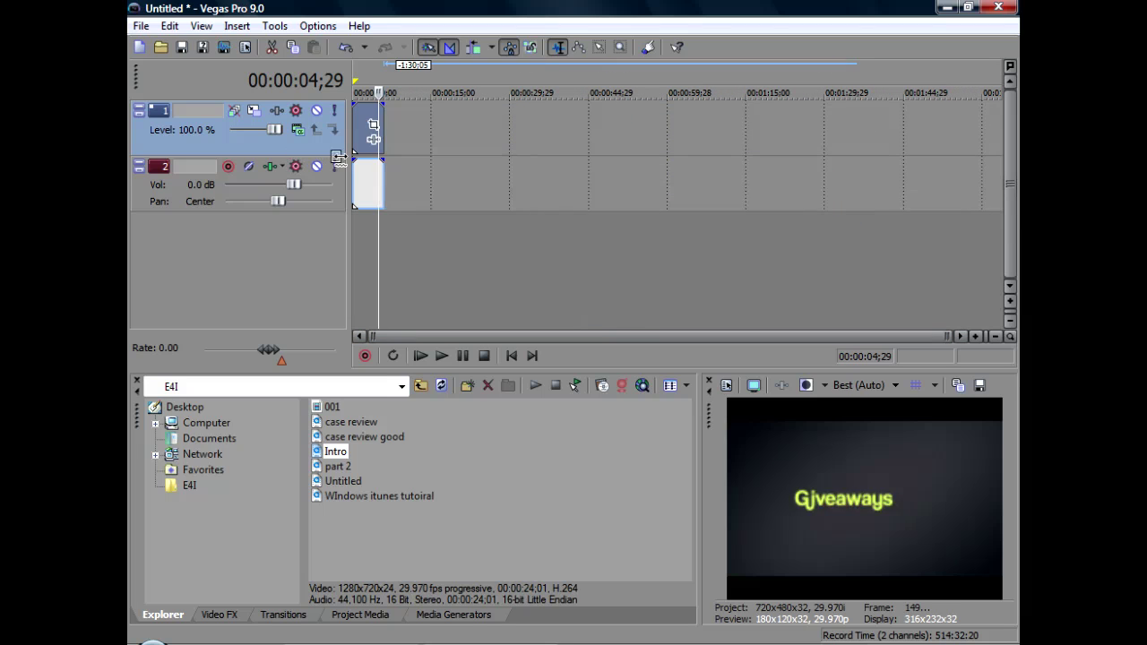
Step: Play the trimmed clip from the project start, then return to the beginning
left_click(373, 233)
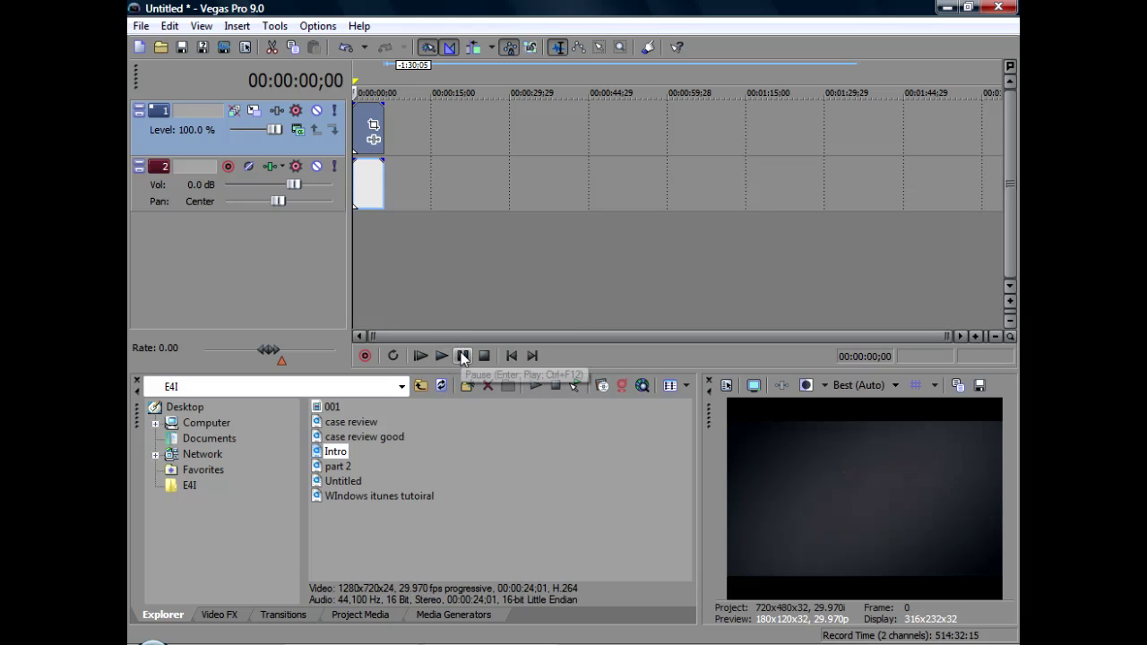
left_click(462, 357)
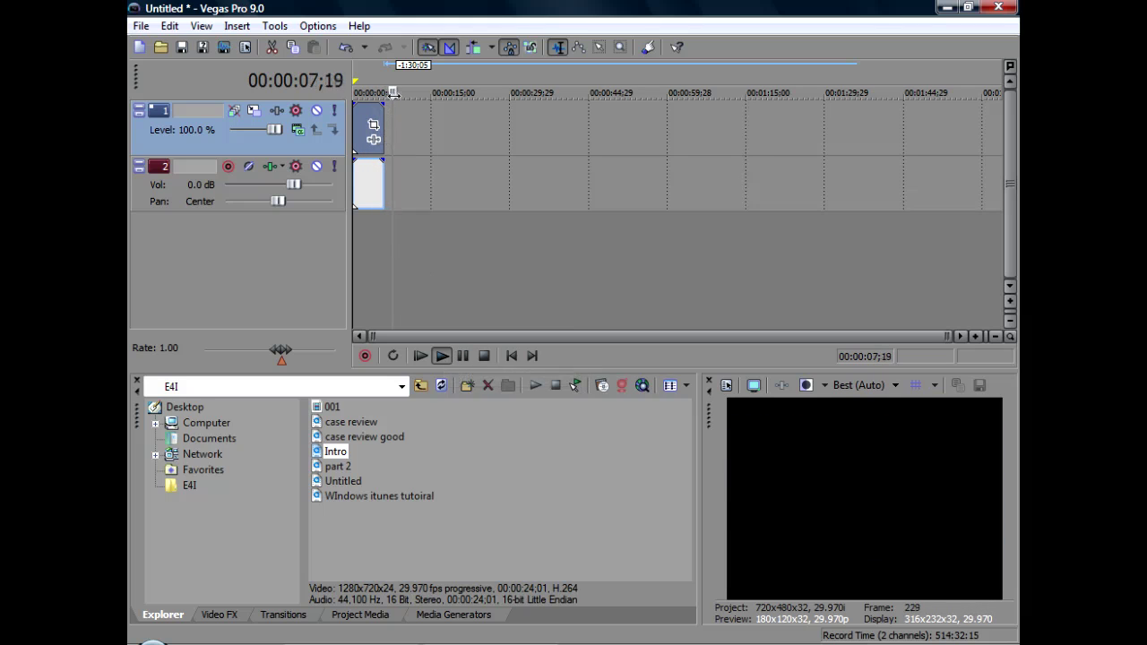
key("Return")
key("ctrl+Home")
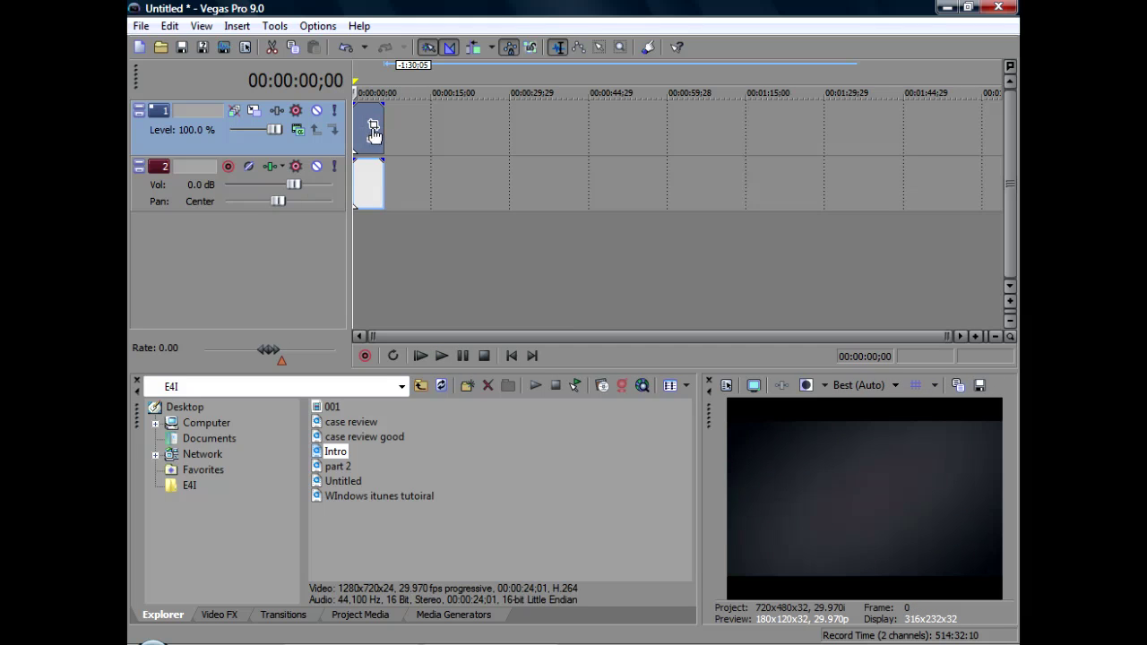
Step: Stretch the clip to about 27 seconds and play it through to the Giveaways title
left_click_drag(384, 126, 528, 126)
key("space")
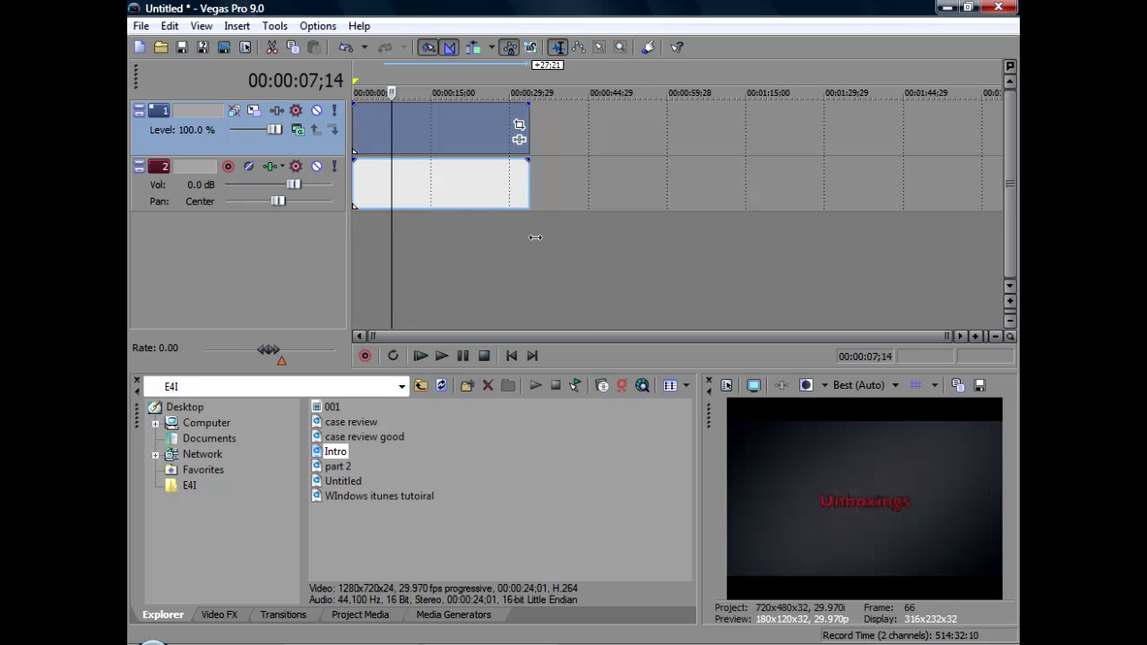
left_click(498, 269)
left_click_drag(474, 285, 380, 272)
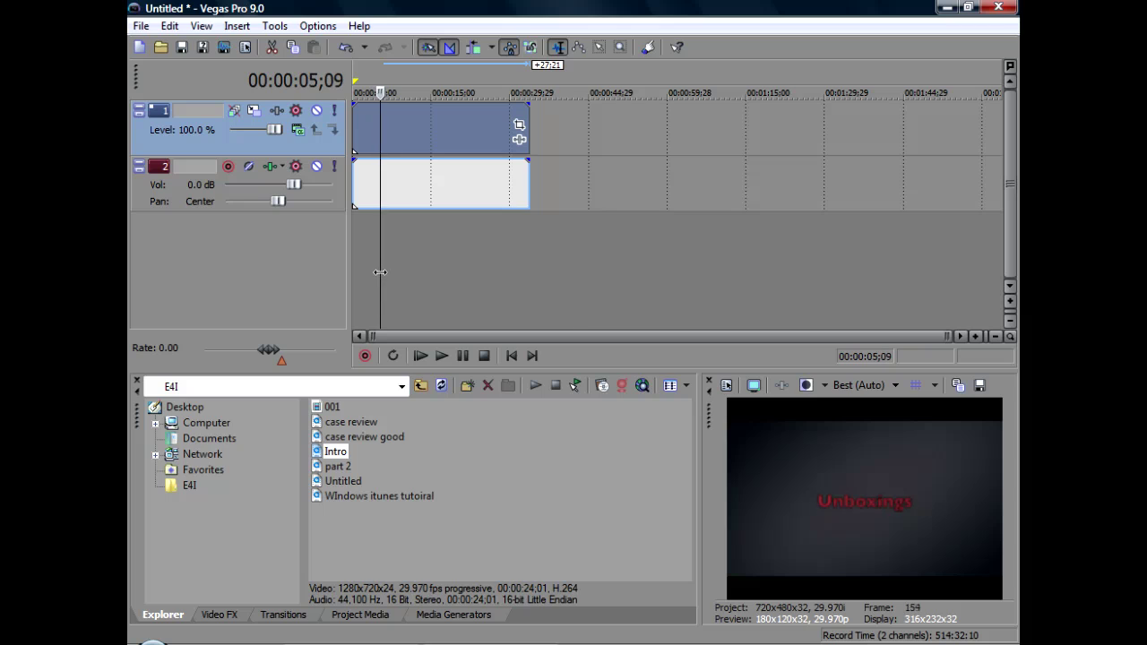
key("space")
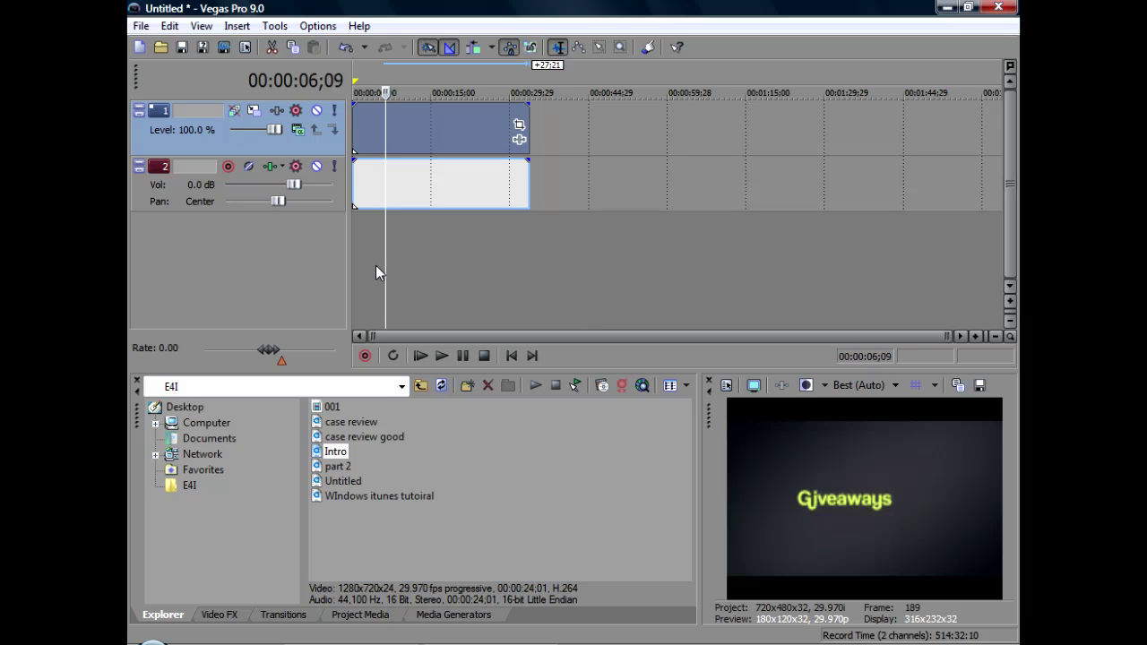
key("space")
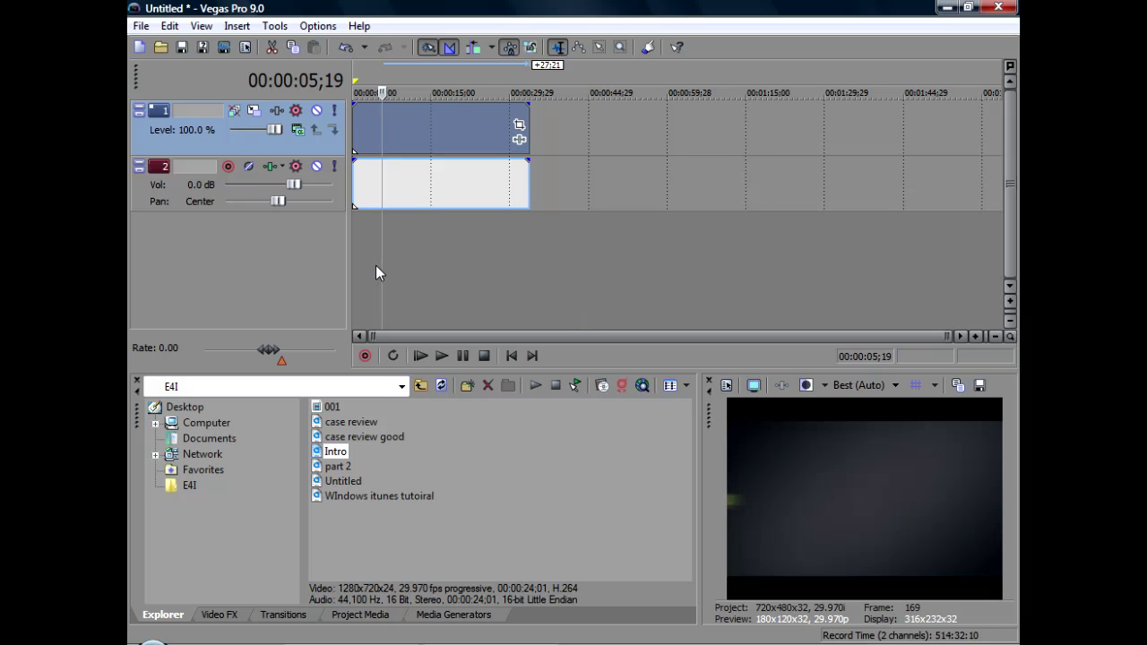
Step: Split the clip on both tracks at two cut points found during playback
key("s")
key("space")
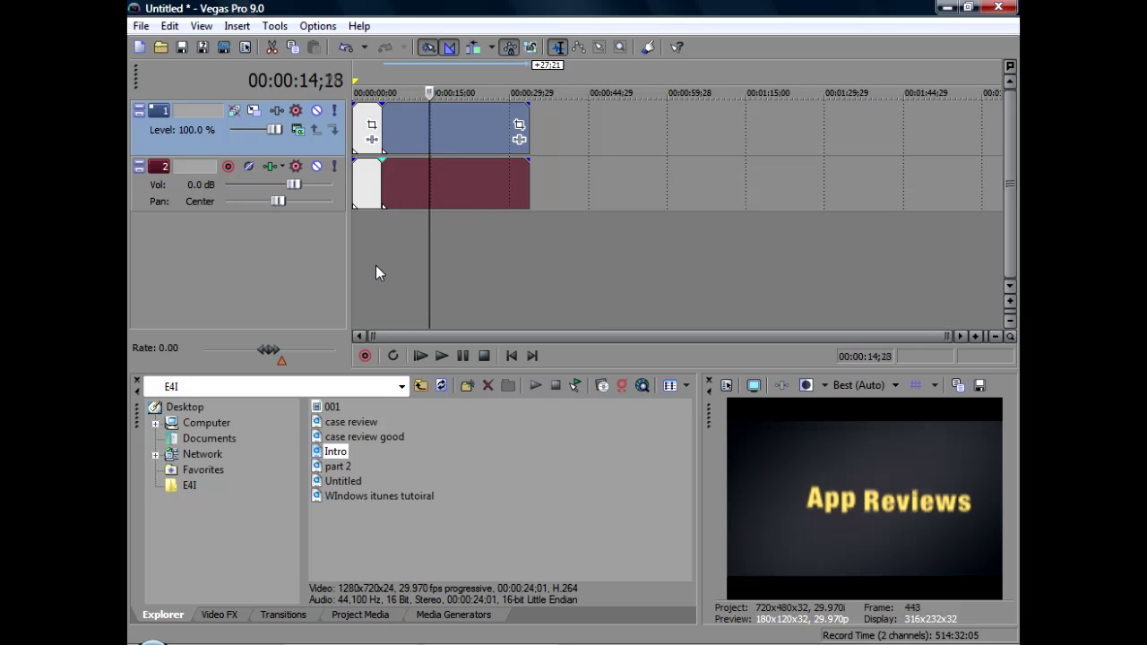
key("j")
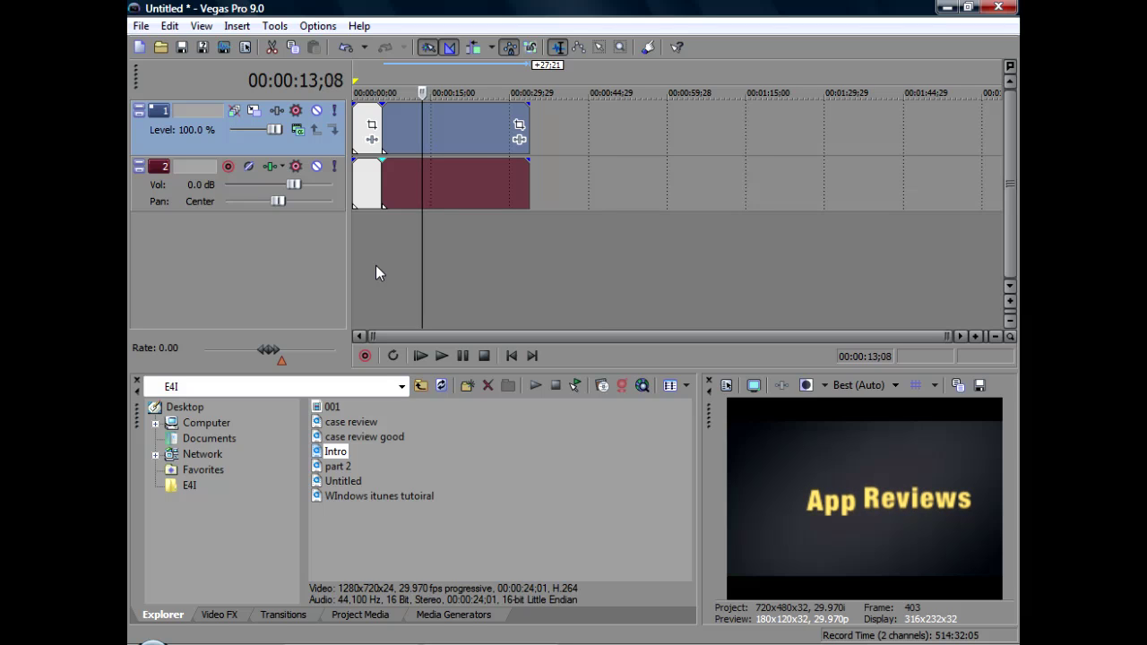
key("k")
key("s")
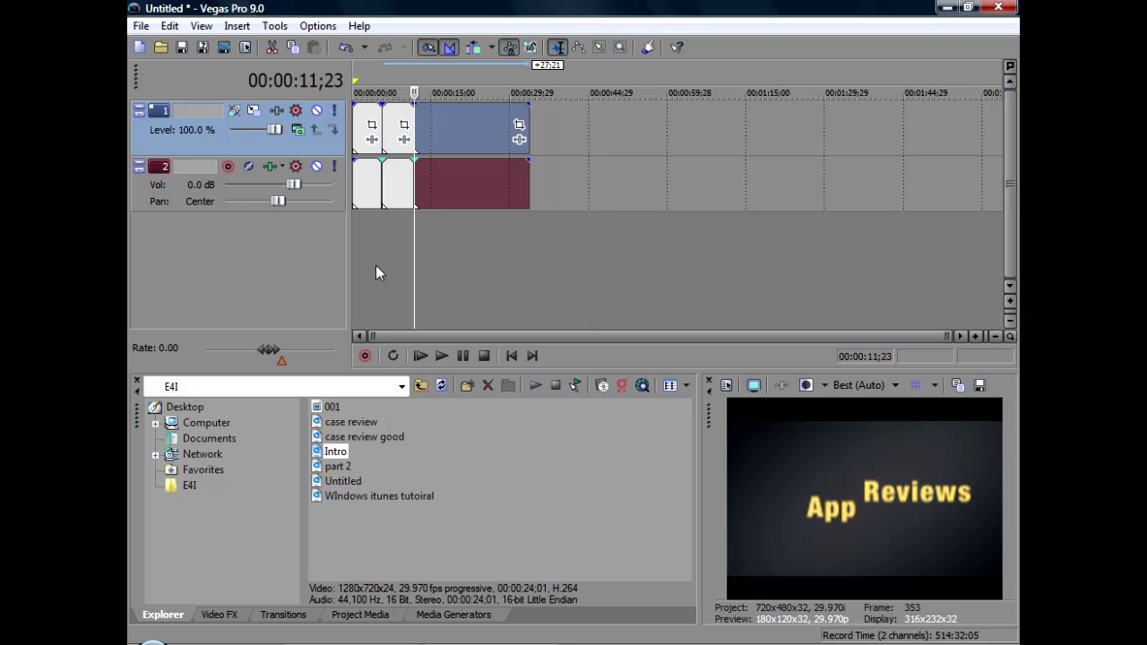
Step: Drag the three pieces apart to open gaps, adjusting the middle piece's length
left_click_drag(454, 118, 487, 118)
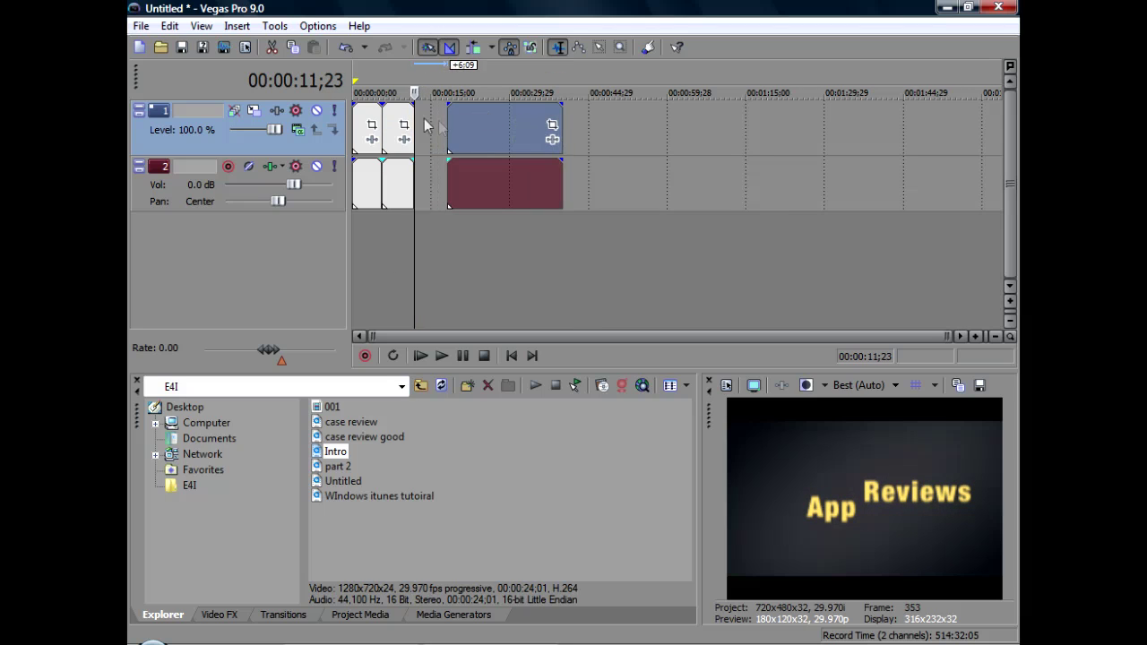
left_click_drag(394, 141, 407, 141)
scroll(508, 264, "up", 4)
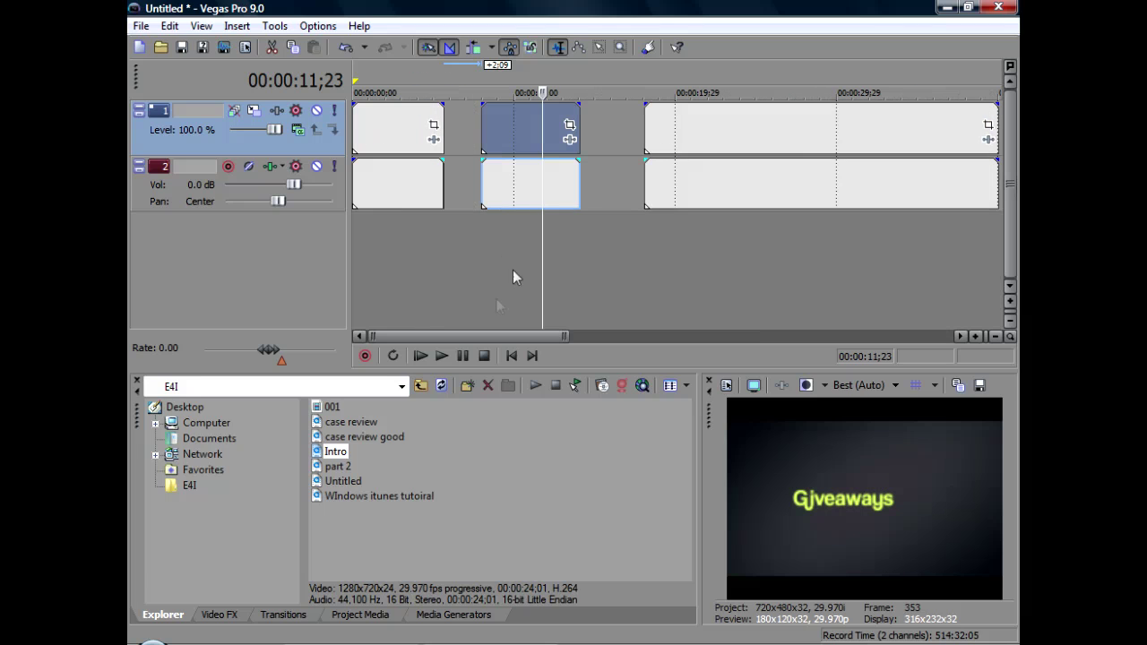
left_click(702, 136)
left_click_drag(701, 136, 767, 136)
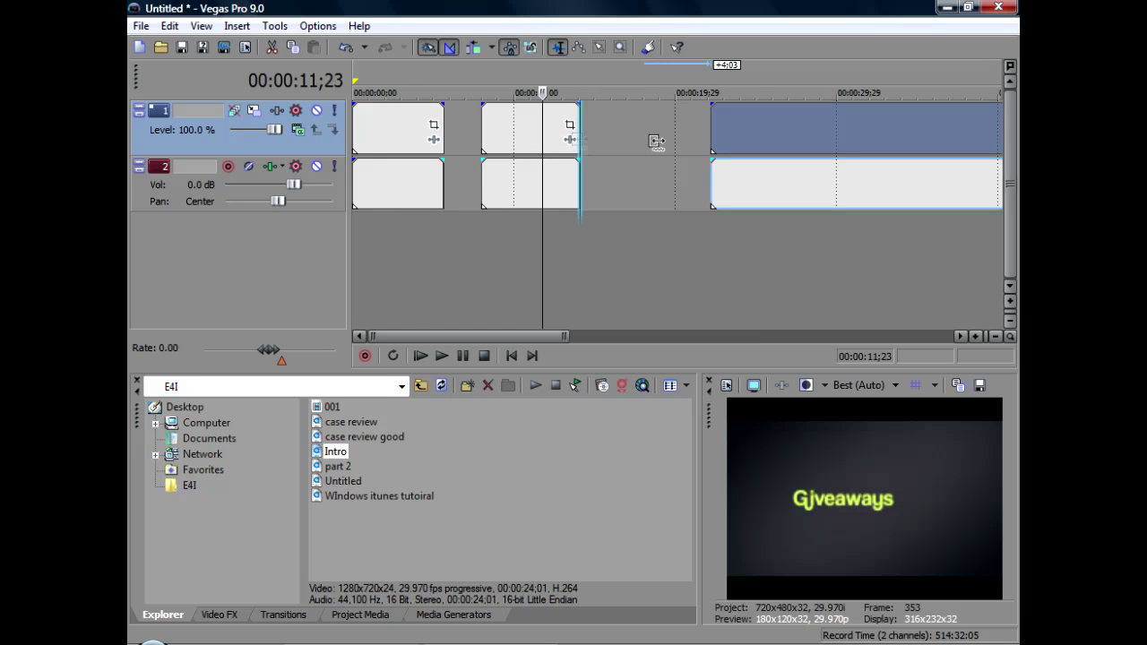
left_click_drag(579, 139, 538, 185)
left_click(441, 355)
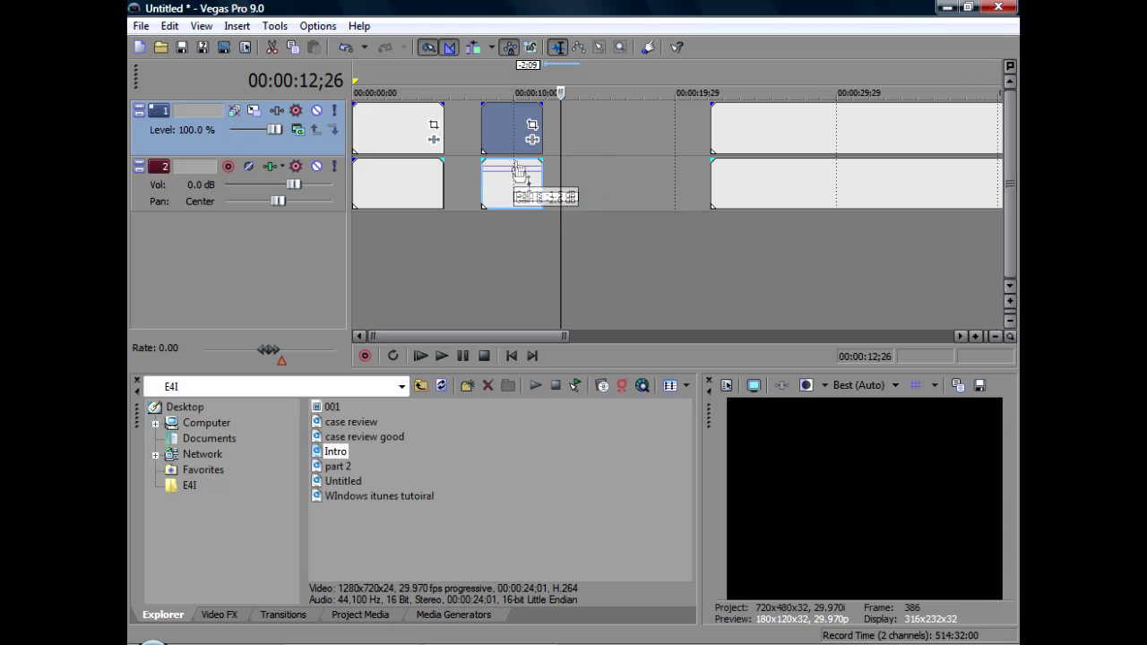
left_click_drag(514, 134, 599, 169)
left_click_drag(578, 93, 573, 95)
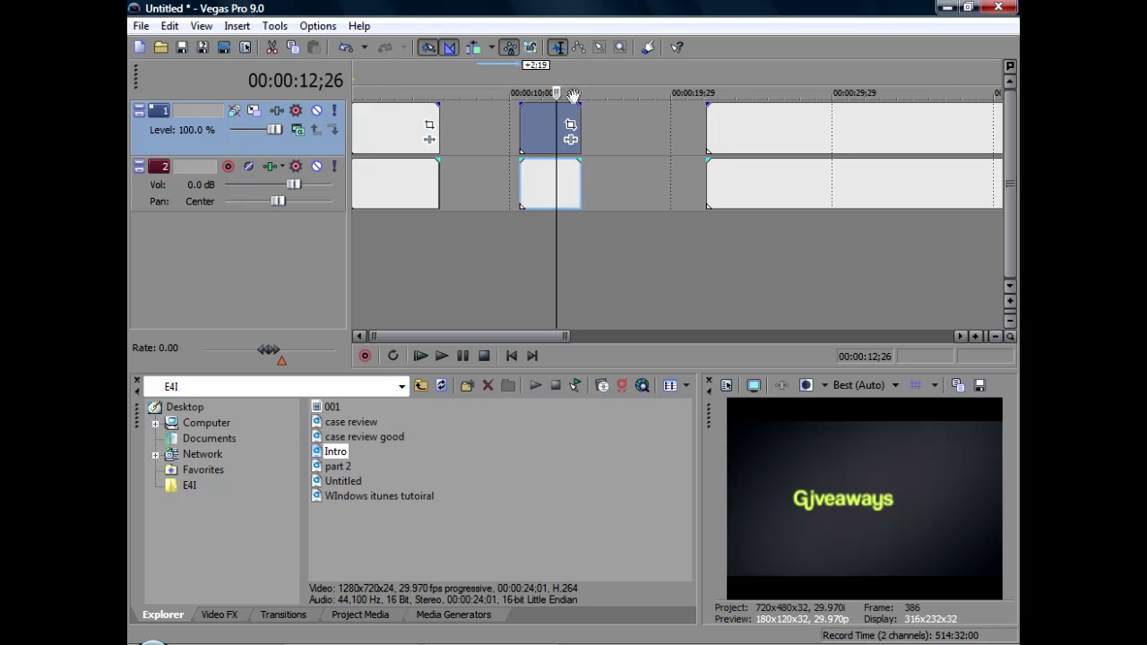
scroll(619, 271, "down", 3)
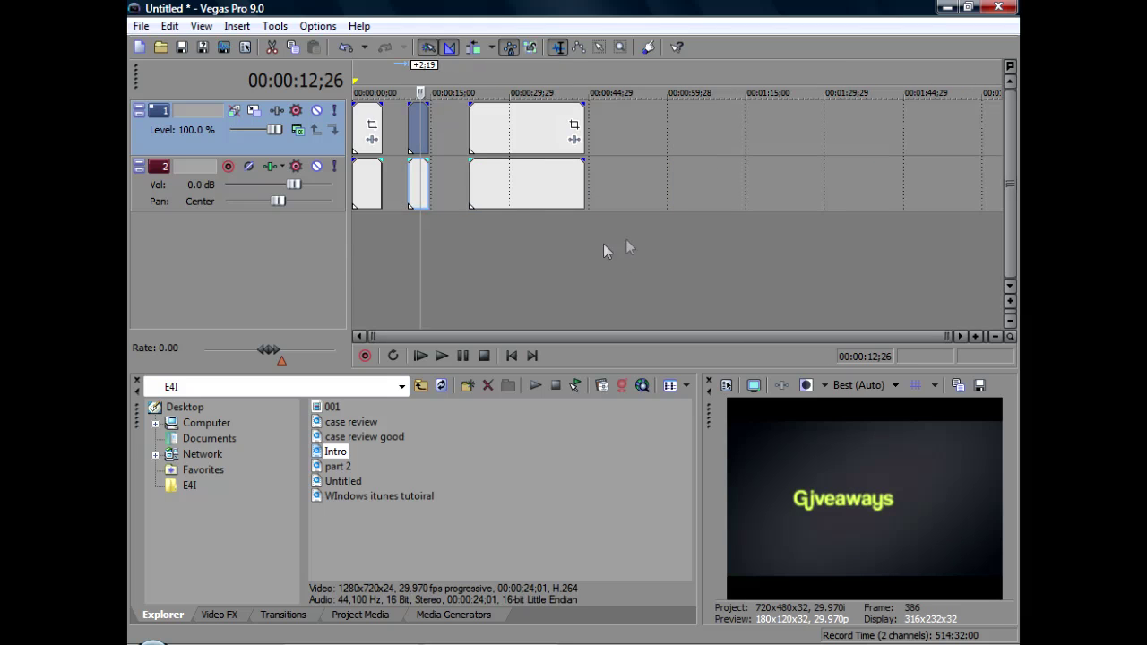
left_click_drag(503, 136, 541, 136)
Step: Close Vegas without saving and launch Windows Movie Maker via a Start search for 'wind'
left_click(997, 7)
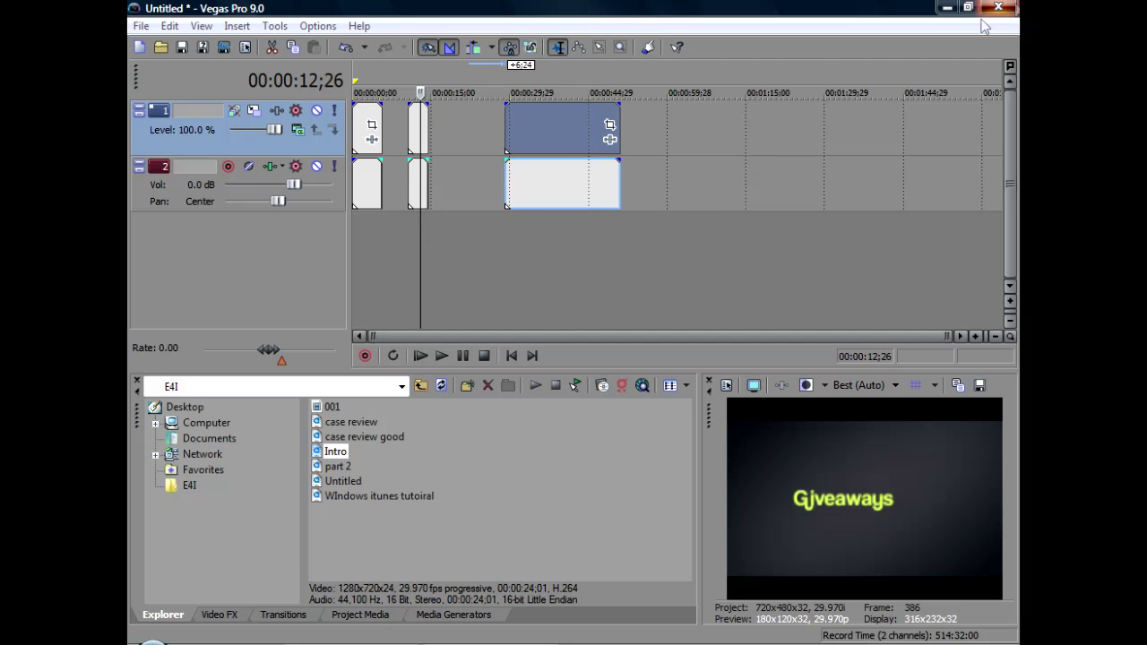
left_click(583, 281)
key("super")
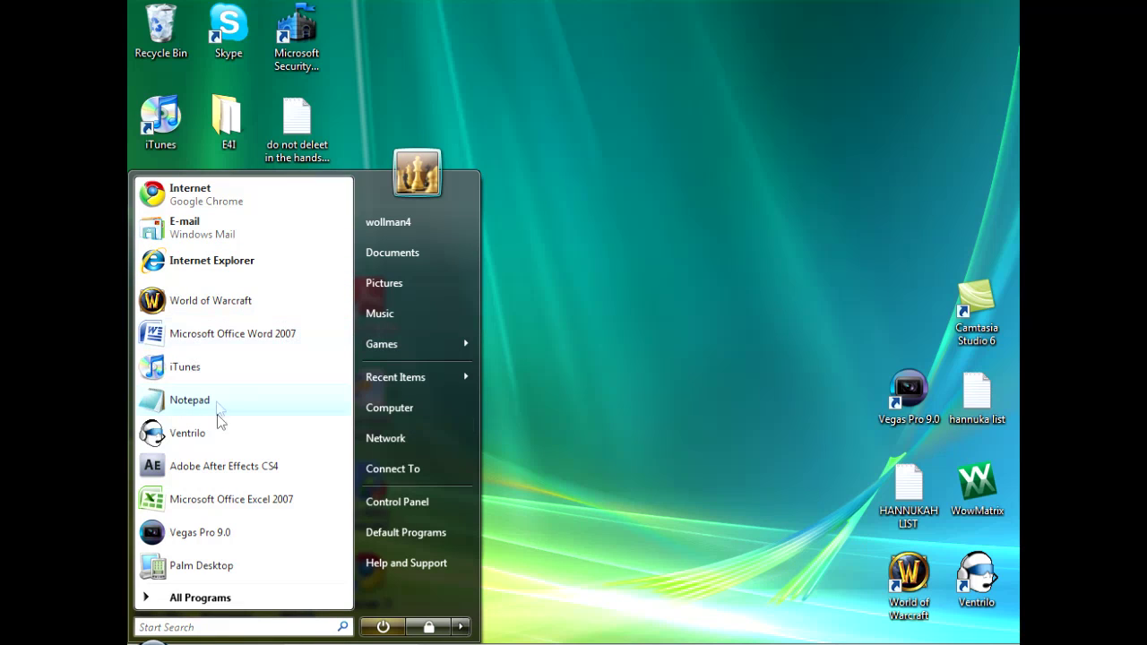
left_click(309, 596)
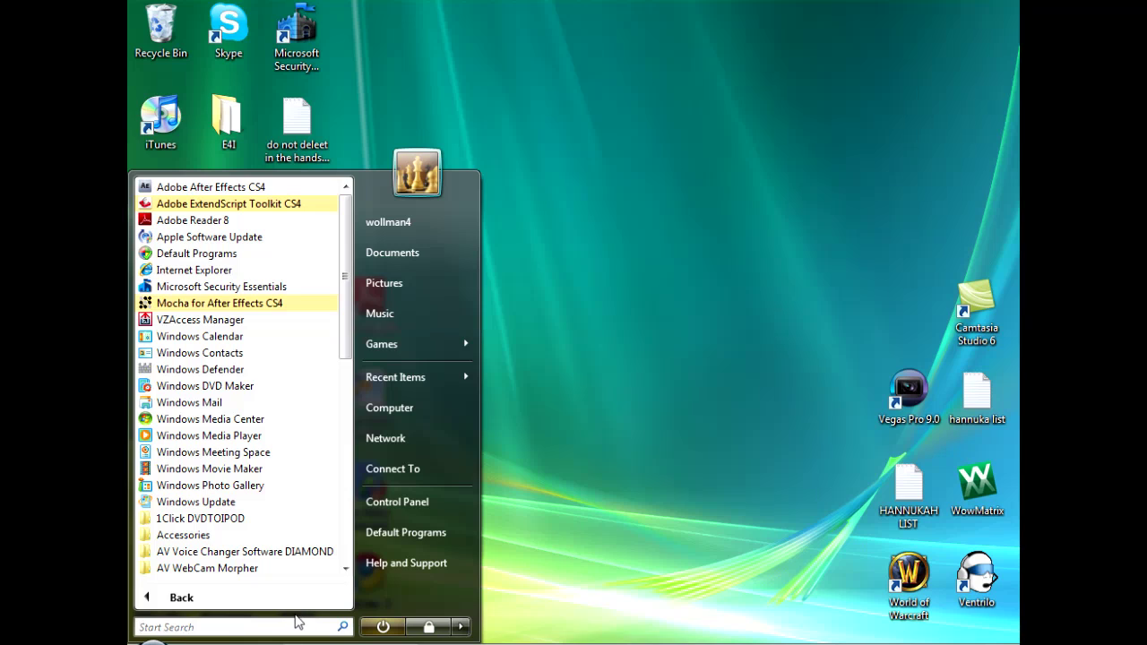
type("windows movie")
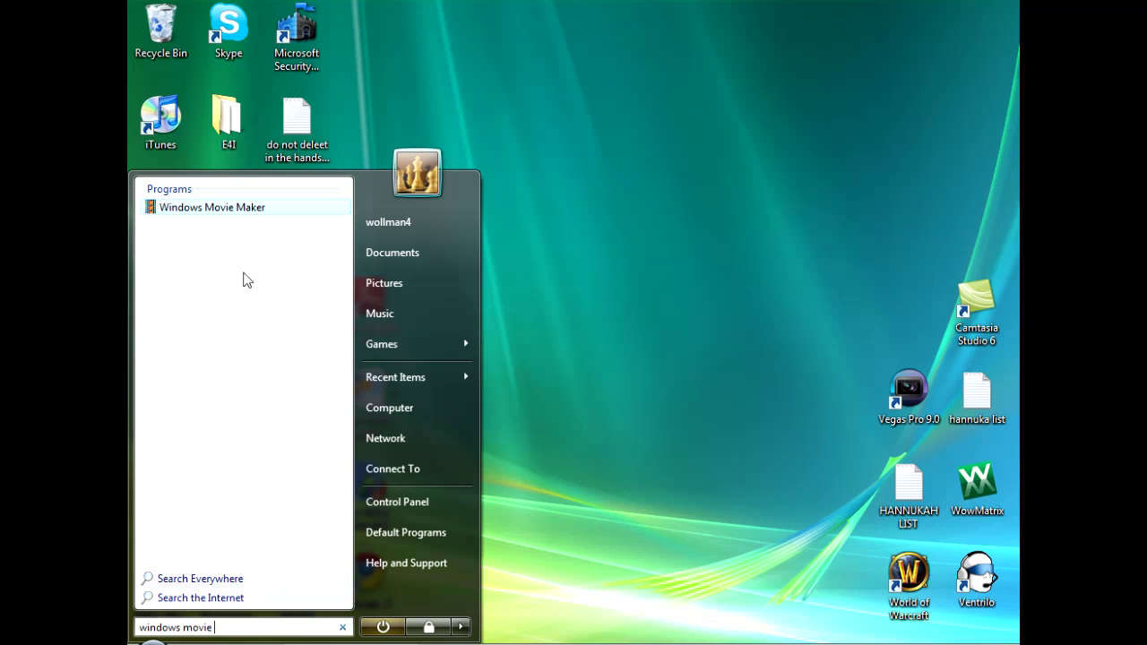
left_click(224, 217)
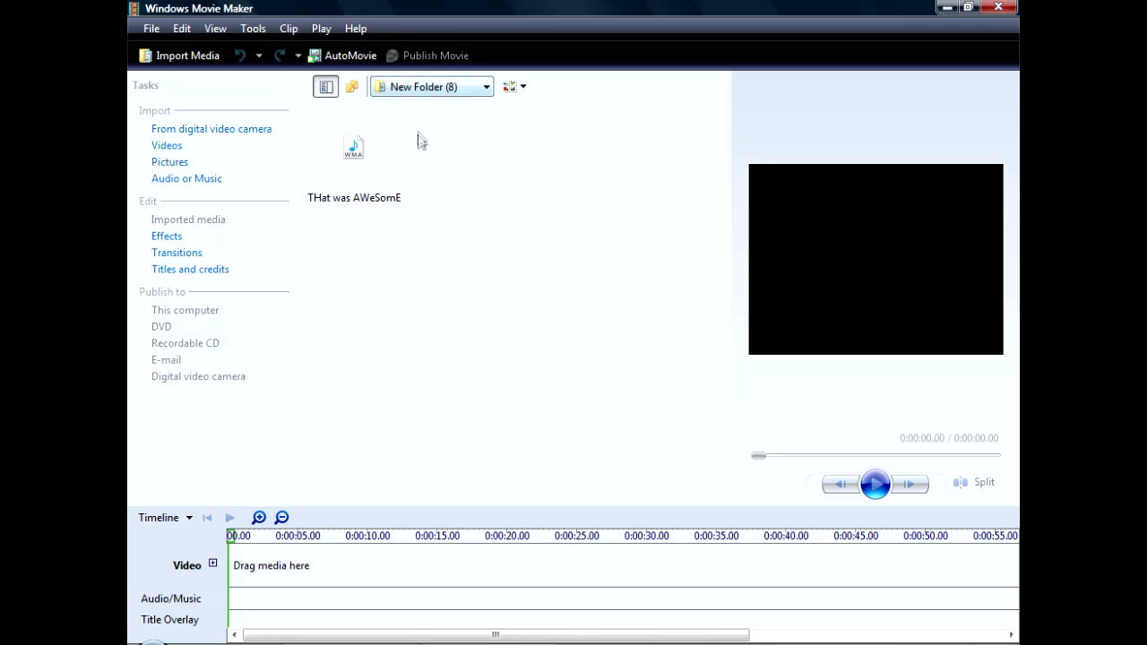
Step: Delete the WMA clip 'THat was AWeSomE' from the collection and start Import Media
left_click(382, 202)
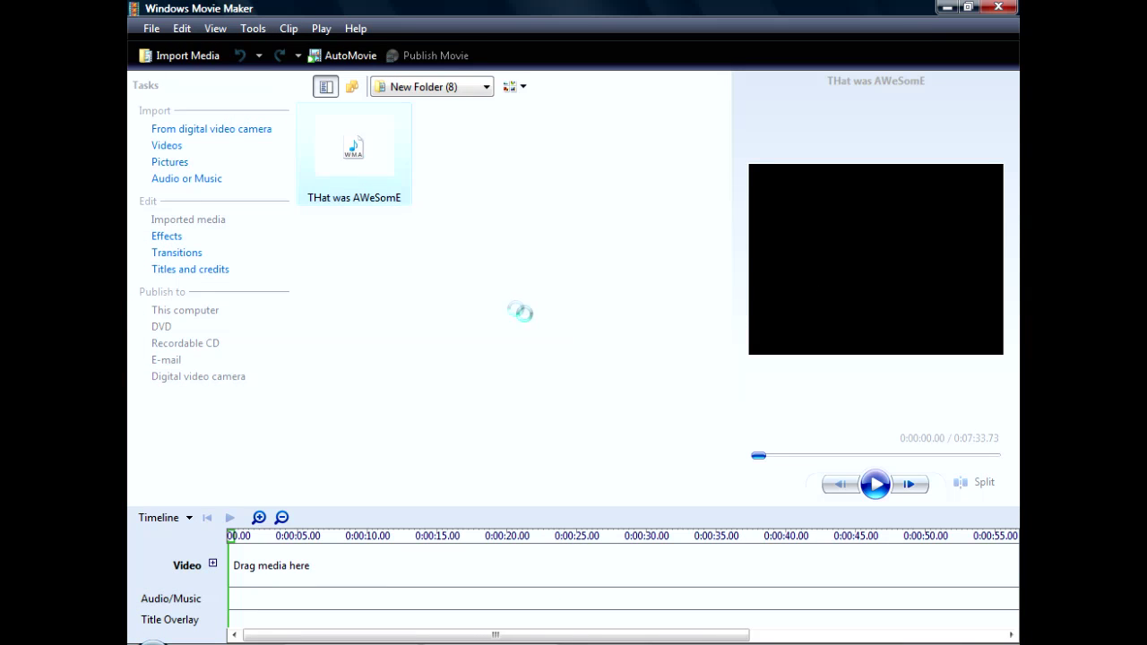
key("Delete")
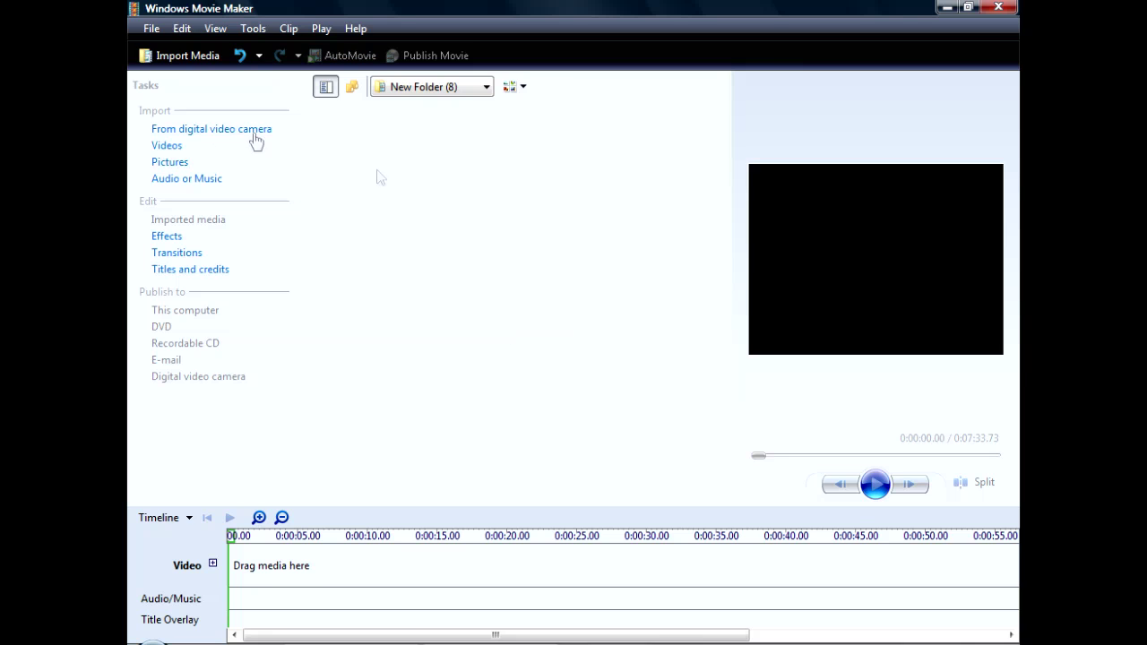
left_click(160, 55)
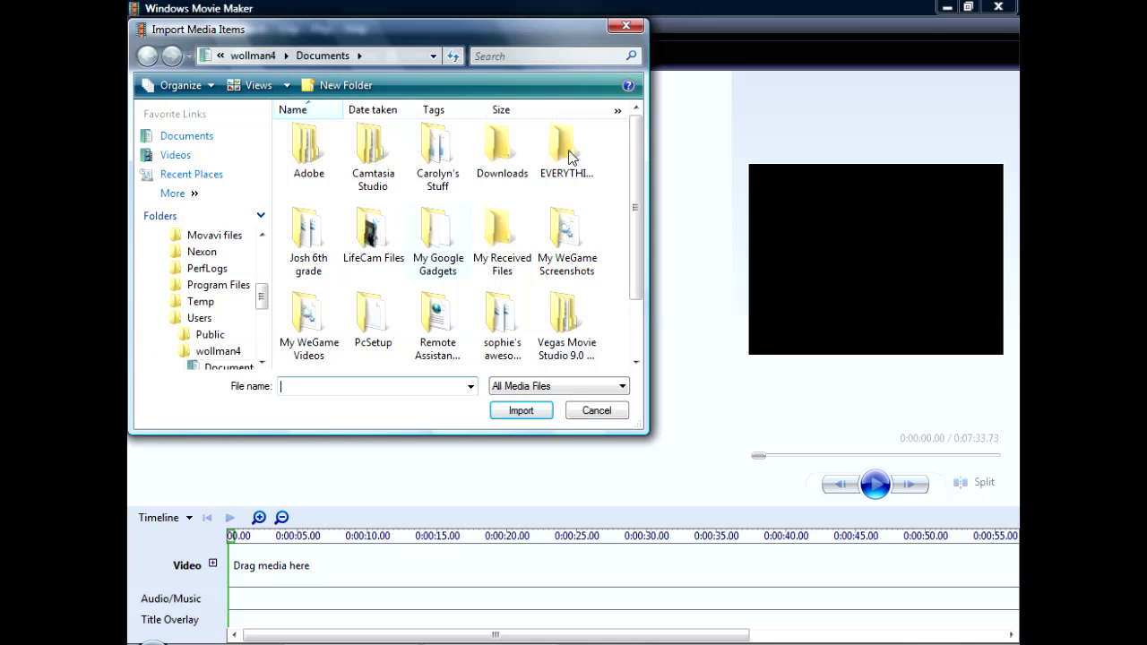
Step: Browse to Desktop > E4I and try importing Intro, dismissing the codec error
double_click(567, 151)
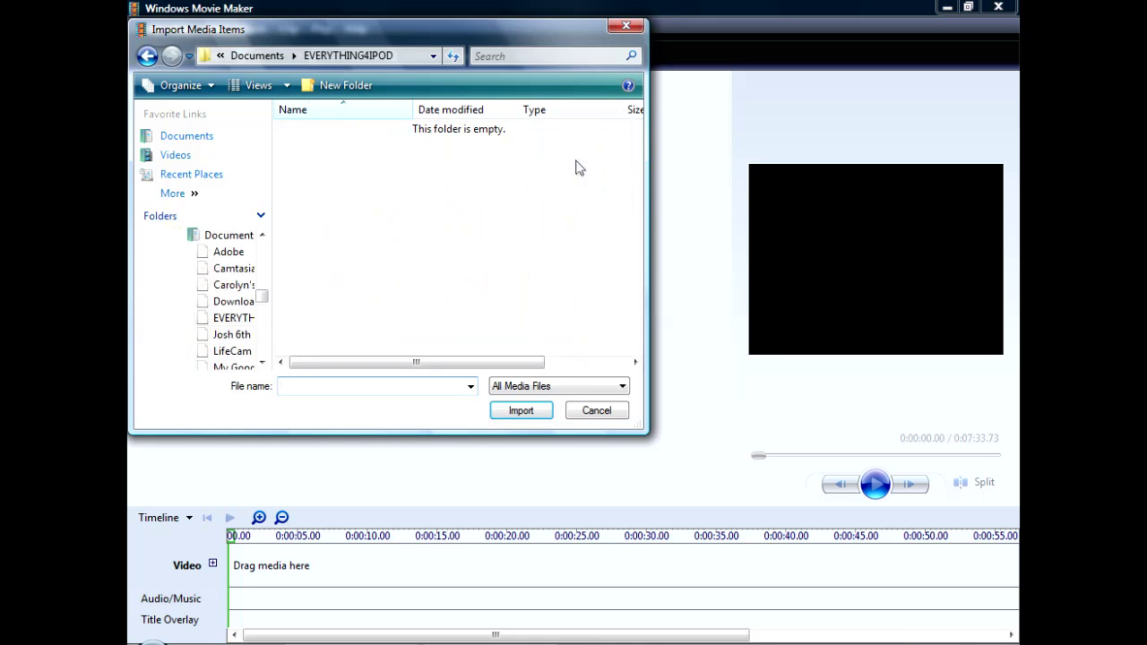
left_click(147, 56)
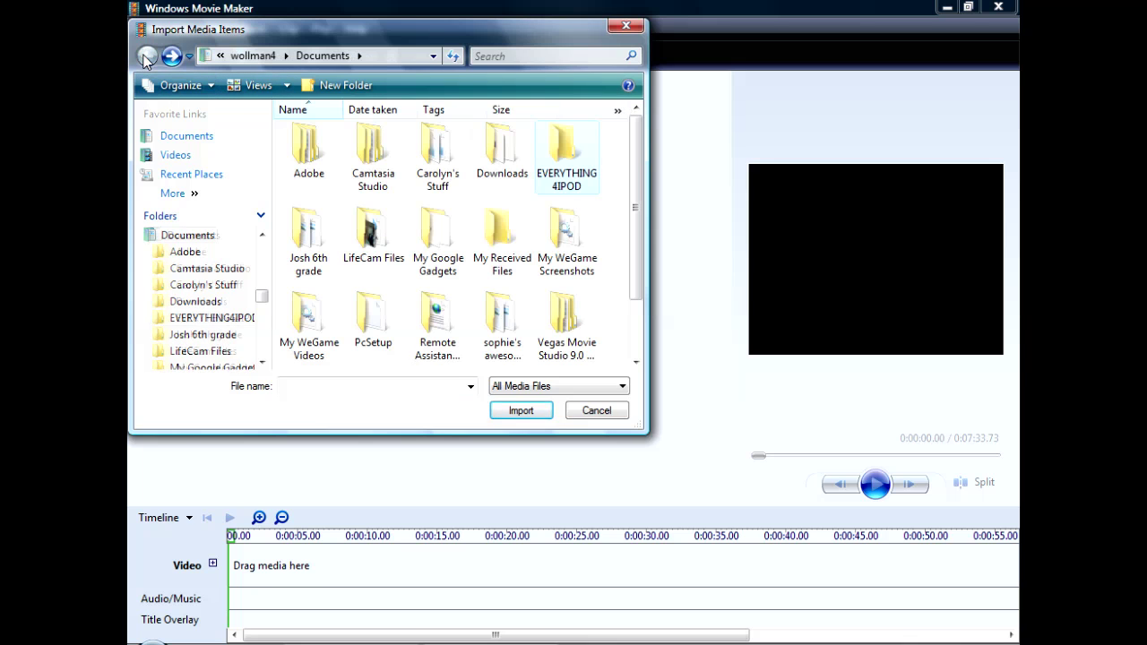
left_click(221, 55)
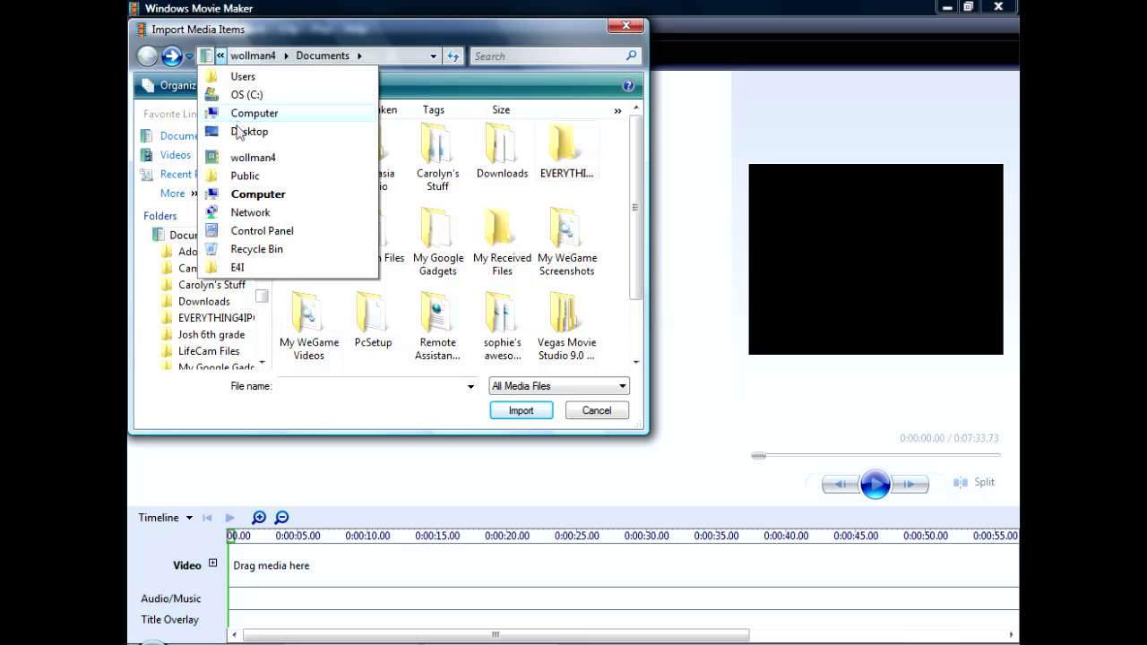
left_click(242, 132)
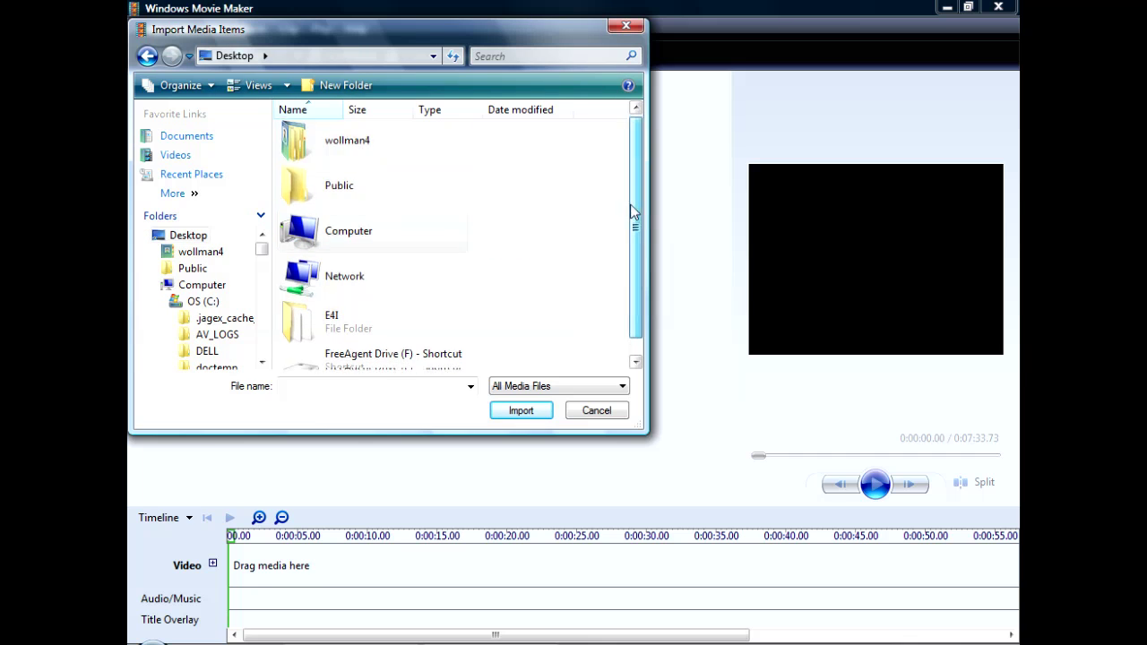
left_click_drag(630, 204, 622, 335)
double_click(402, 305)
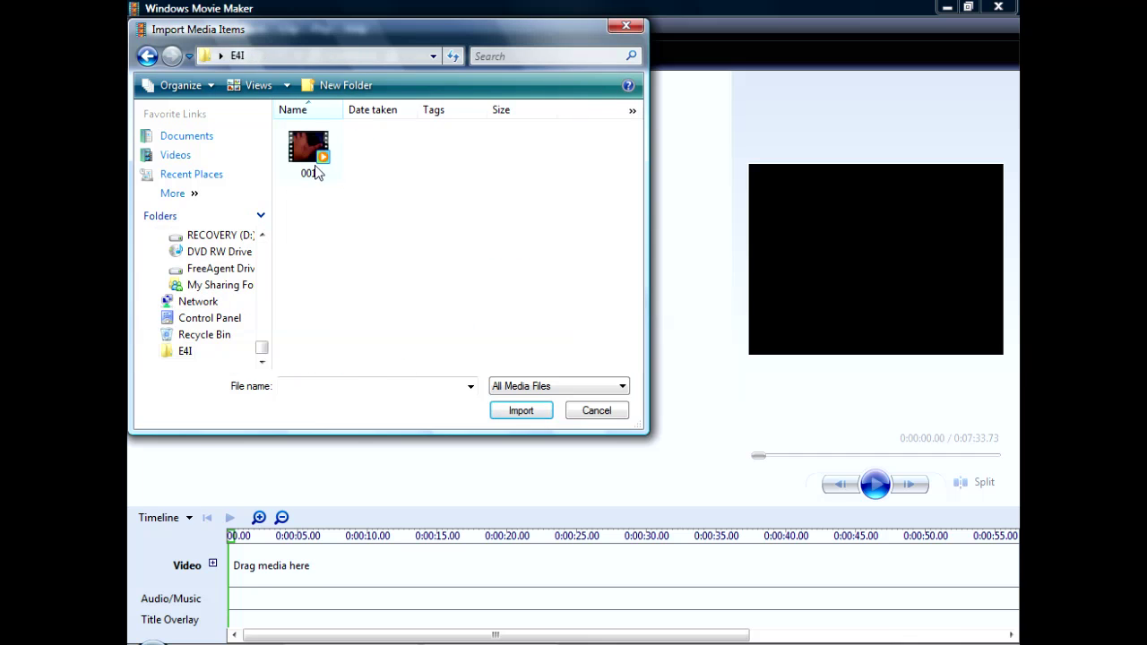
left_click(538, 386)
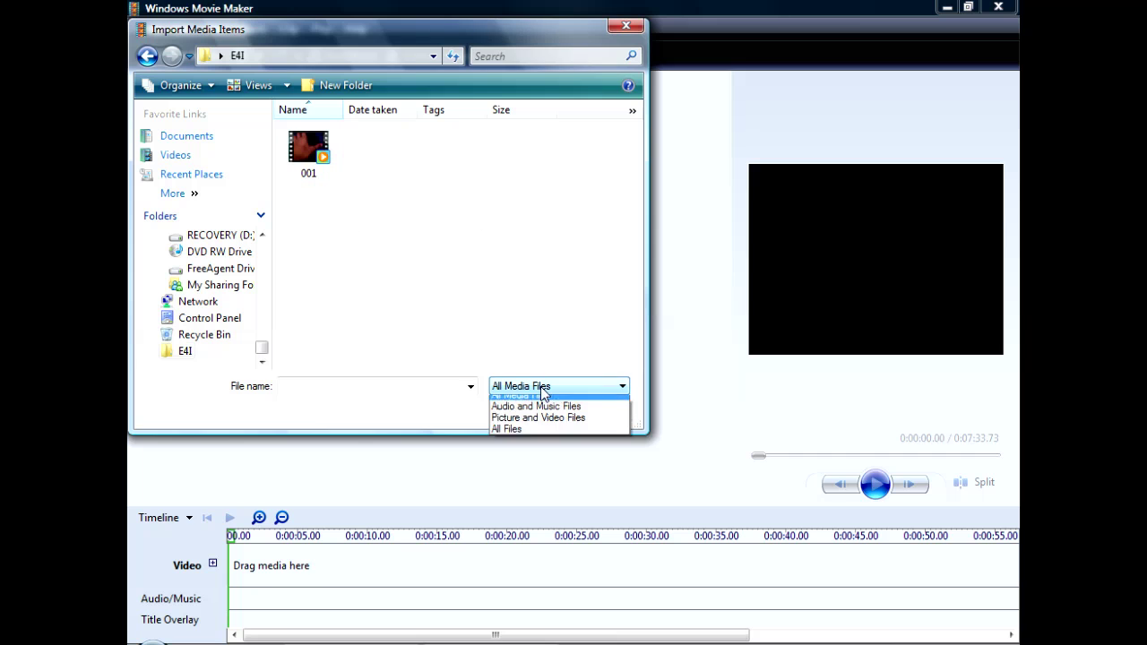
left_click(541, 432)
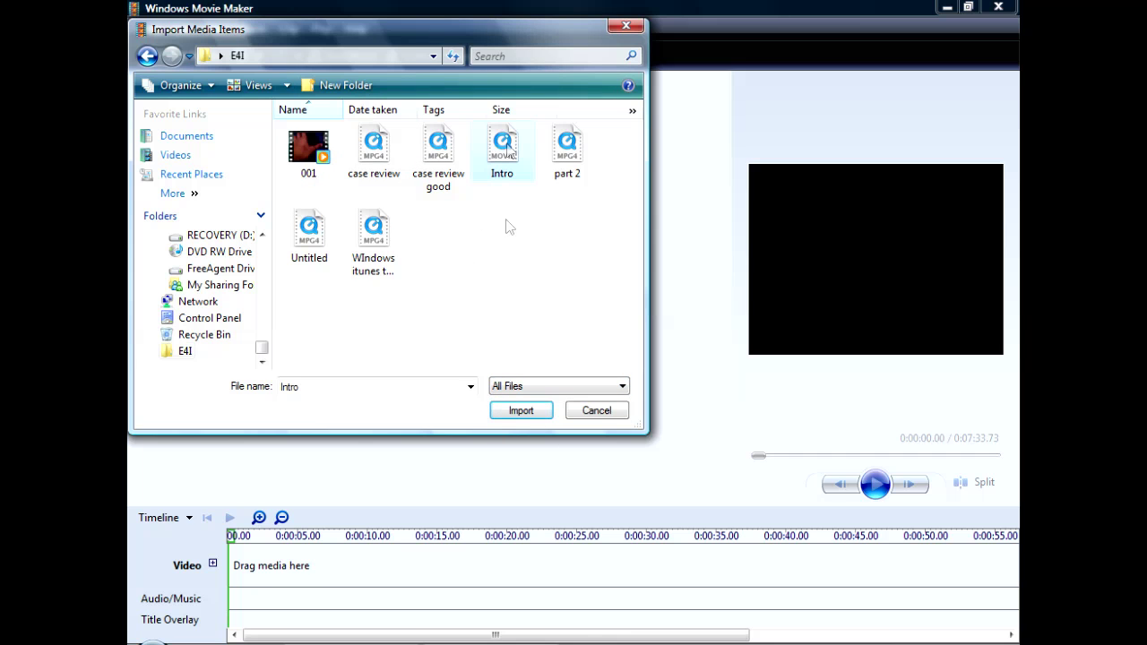
left_click(529, 412)
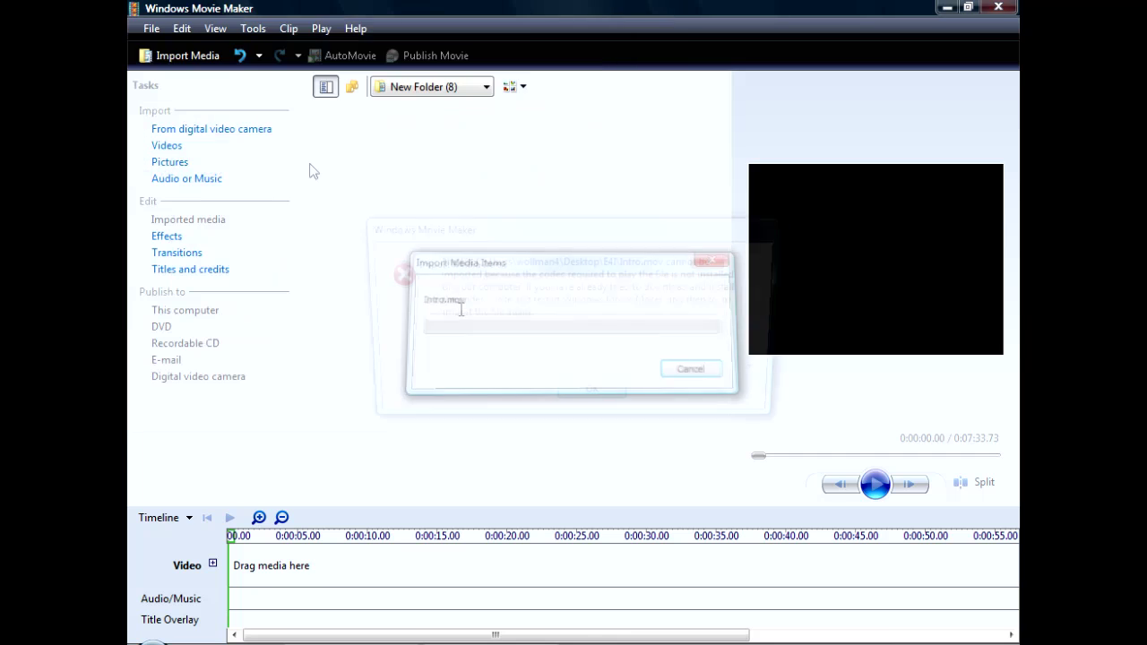
left_click(592, 401)
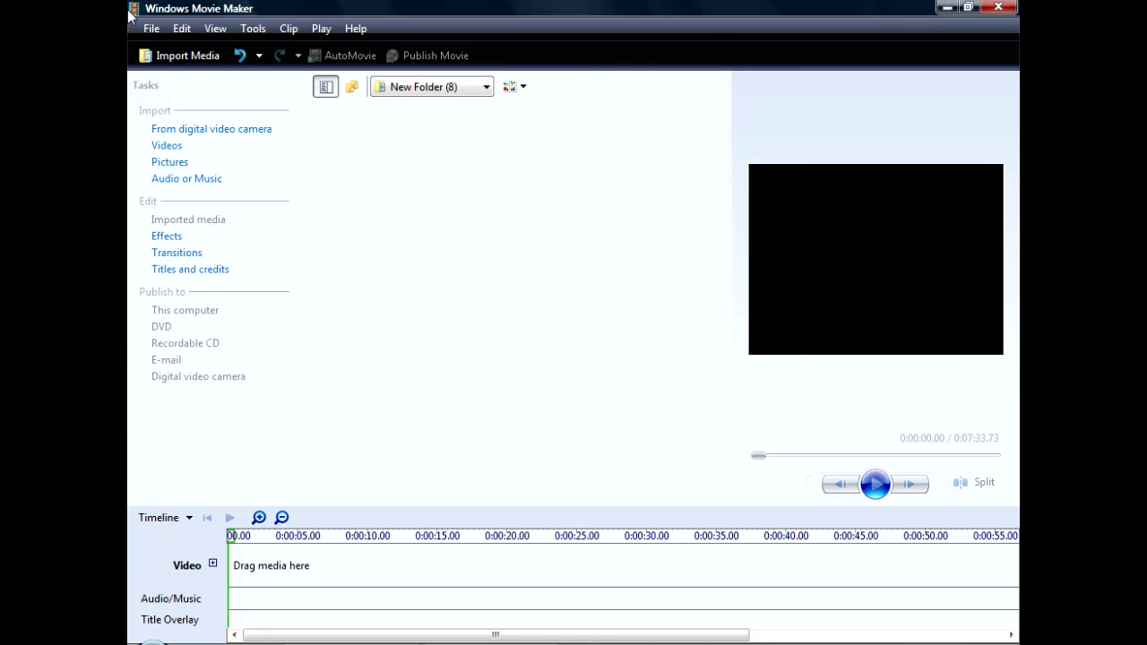
Step: Import the video 001 from the E4I folder
left_click(190, 56)
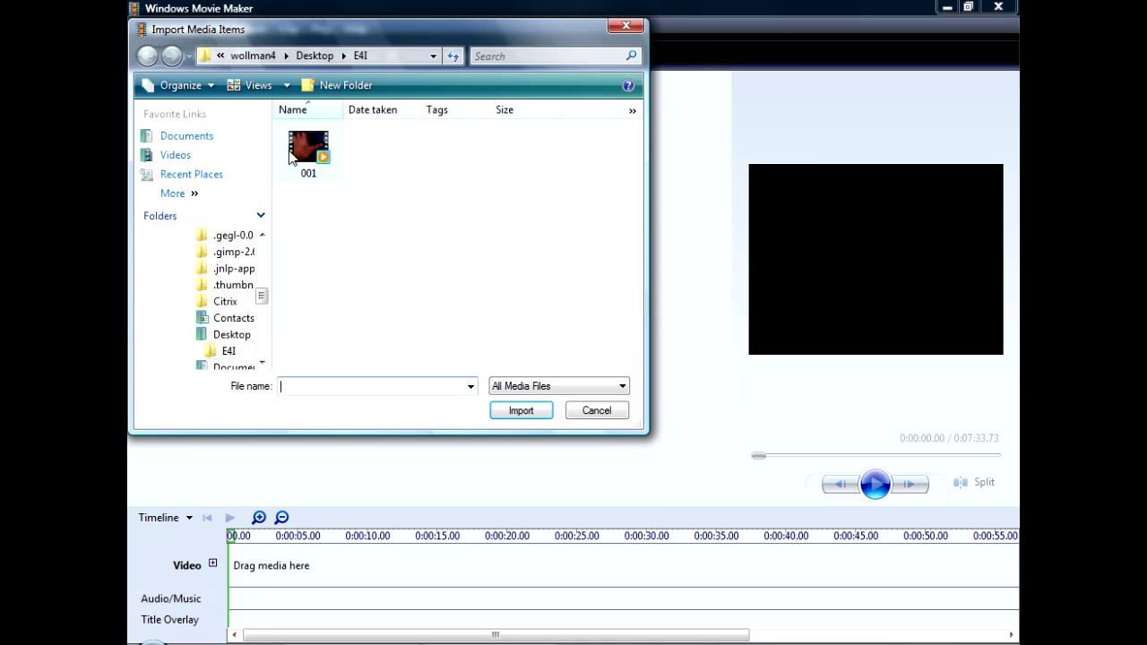
left_click(290, 155)
left_click(512, 409)
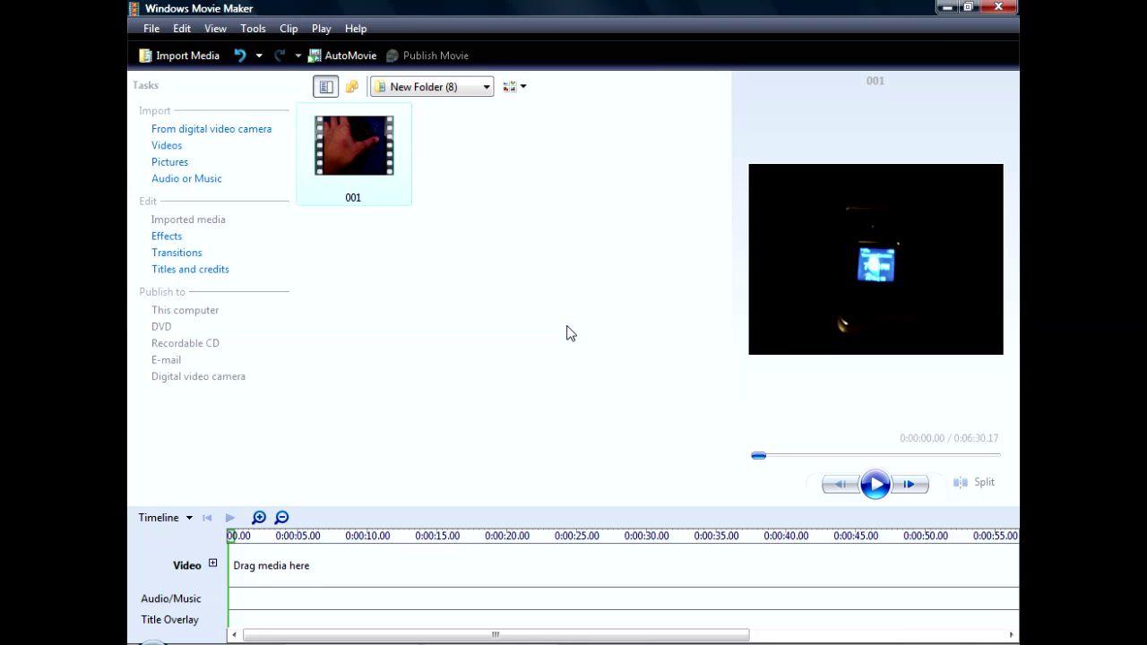
Step: Place clip 001 on the Video track, split it at 0:00:24.60 and delete the remainder
left_click_drag(354, 147, 244, 560)
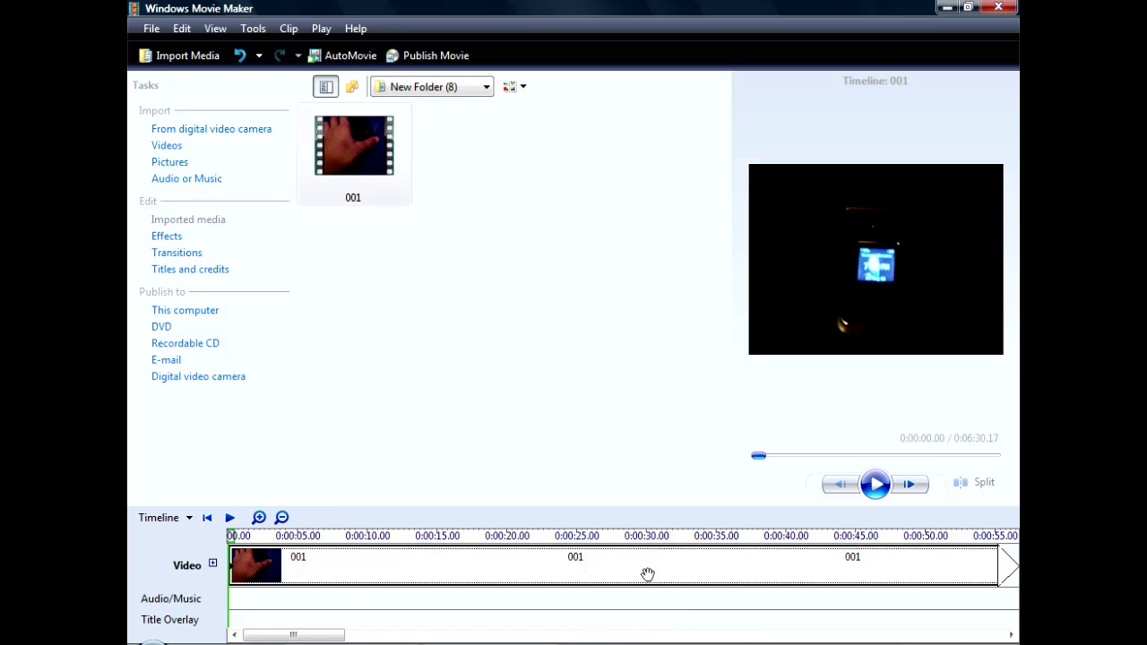
left_click(234, 536)
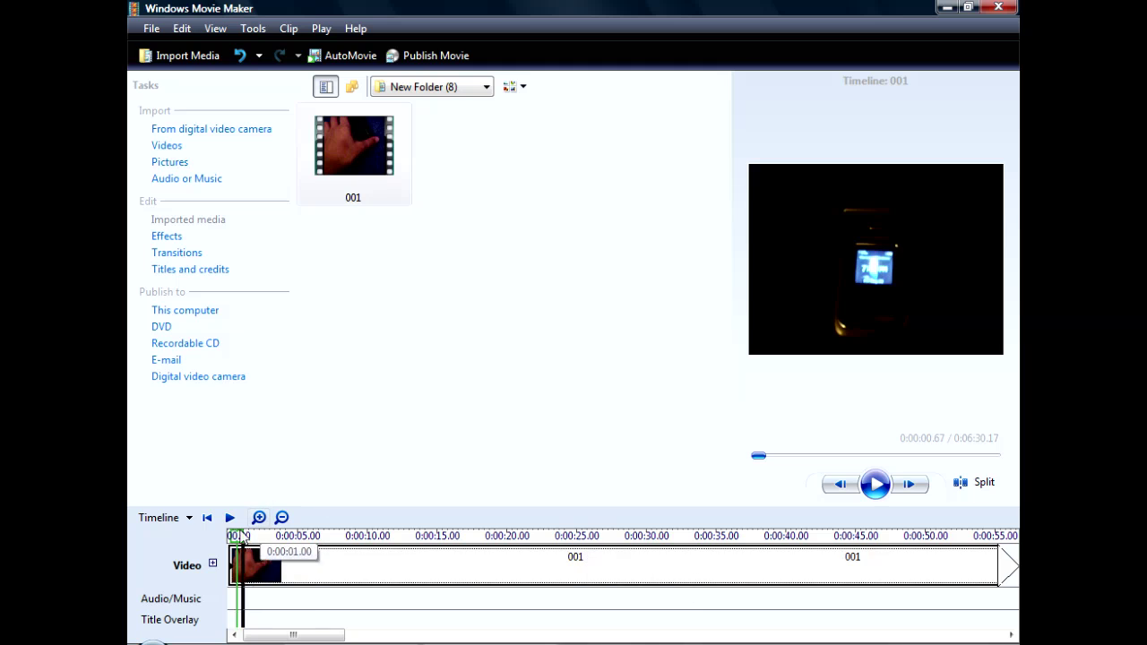
left_click(306, 535)
left_click(571, 566)
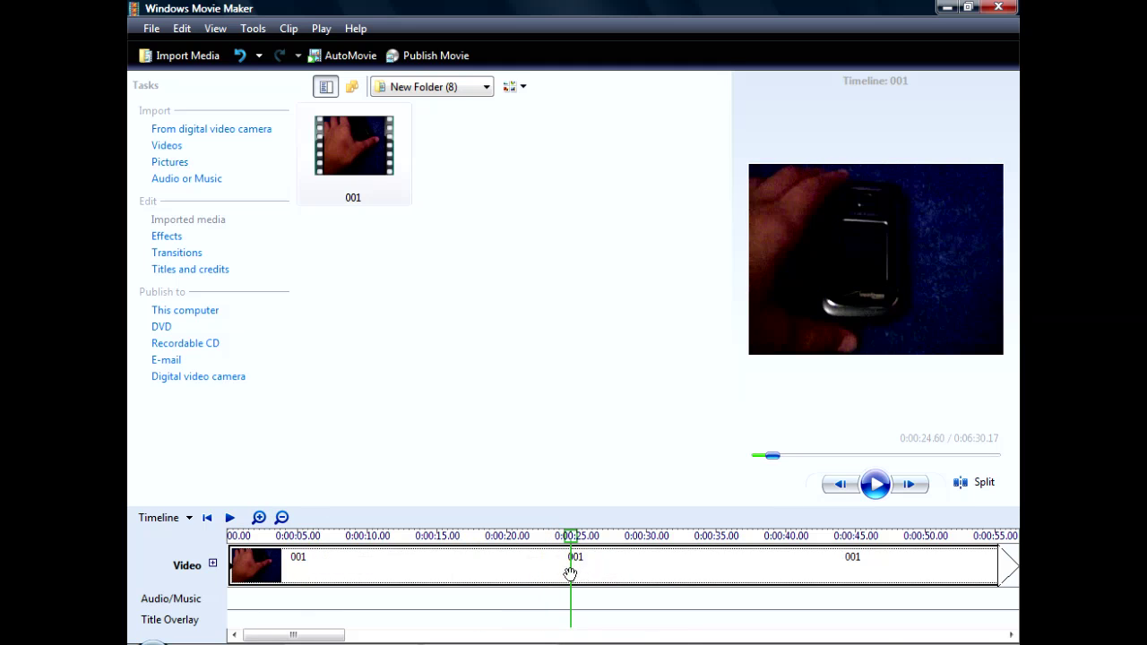
left_click(961, 483)
left_click(768, 565)
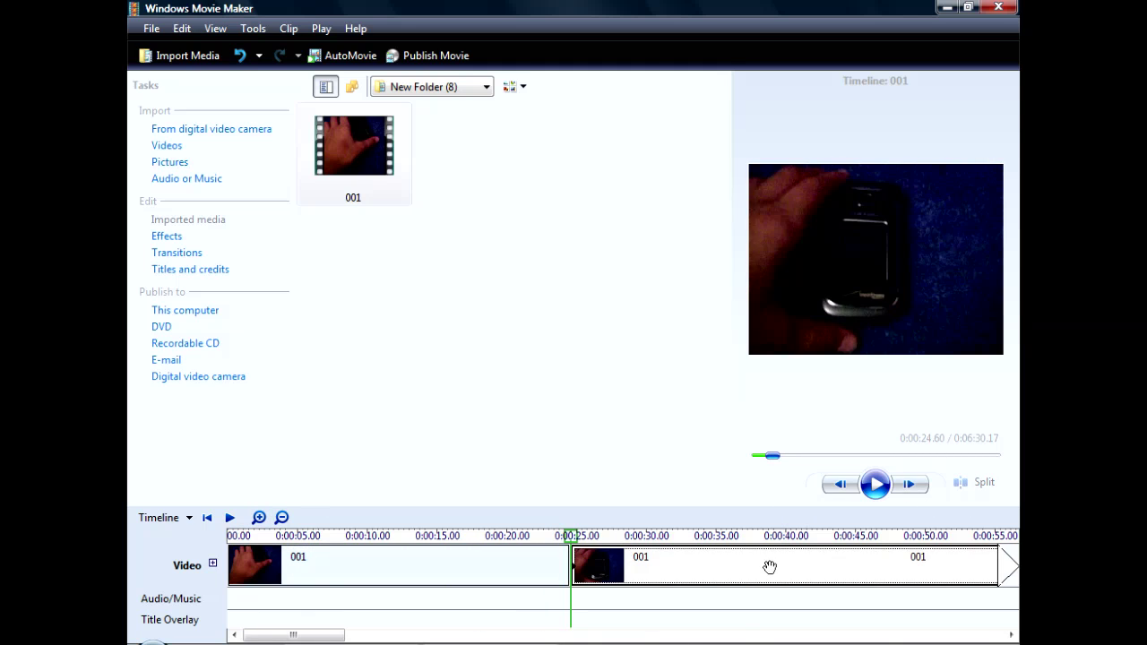
key("Delete")
left_click(389, 560)
left_click(235, 560)
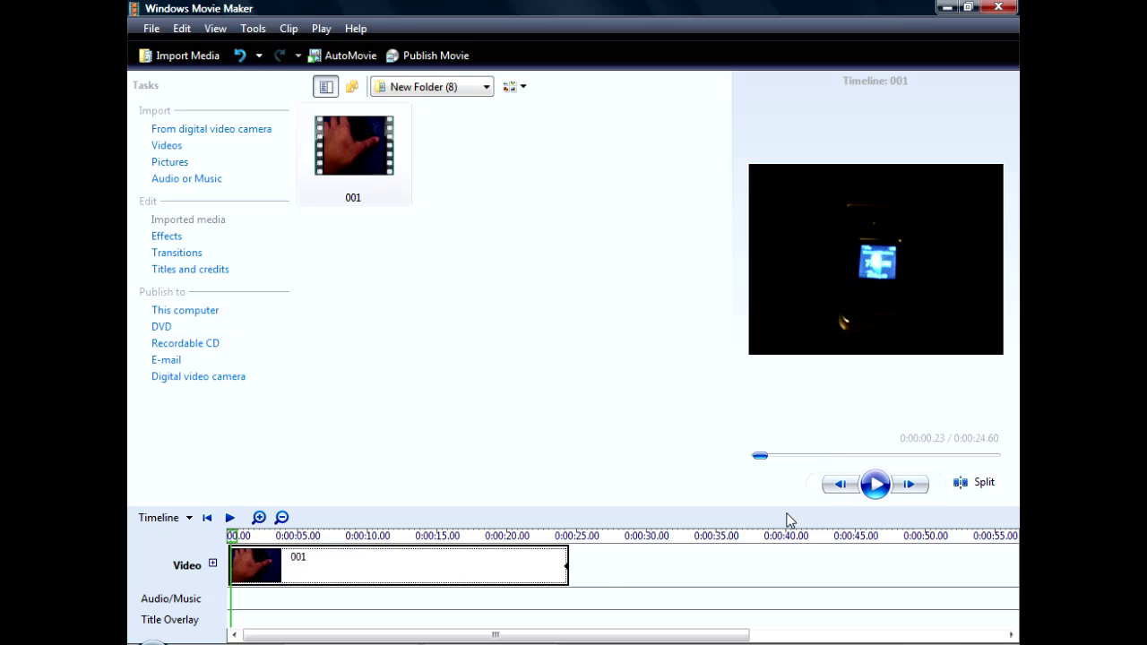
left_click_drag(236, 550, 417, 584)
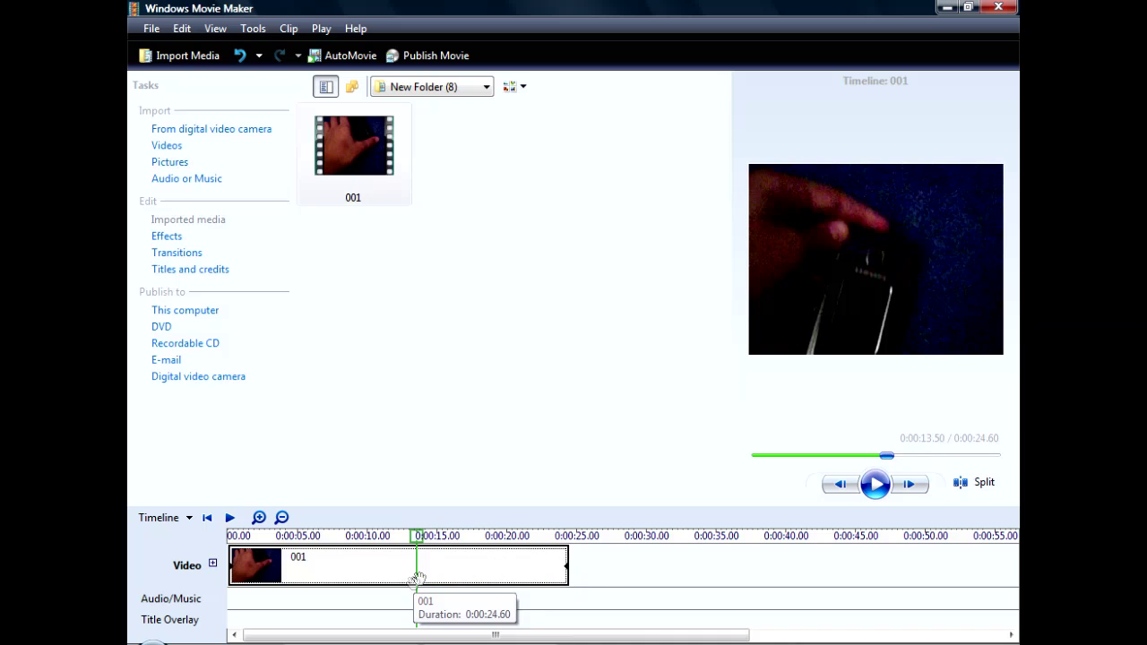
left_click_drag(418, 536, 410, 532)
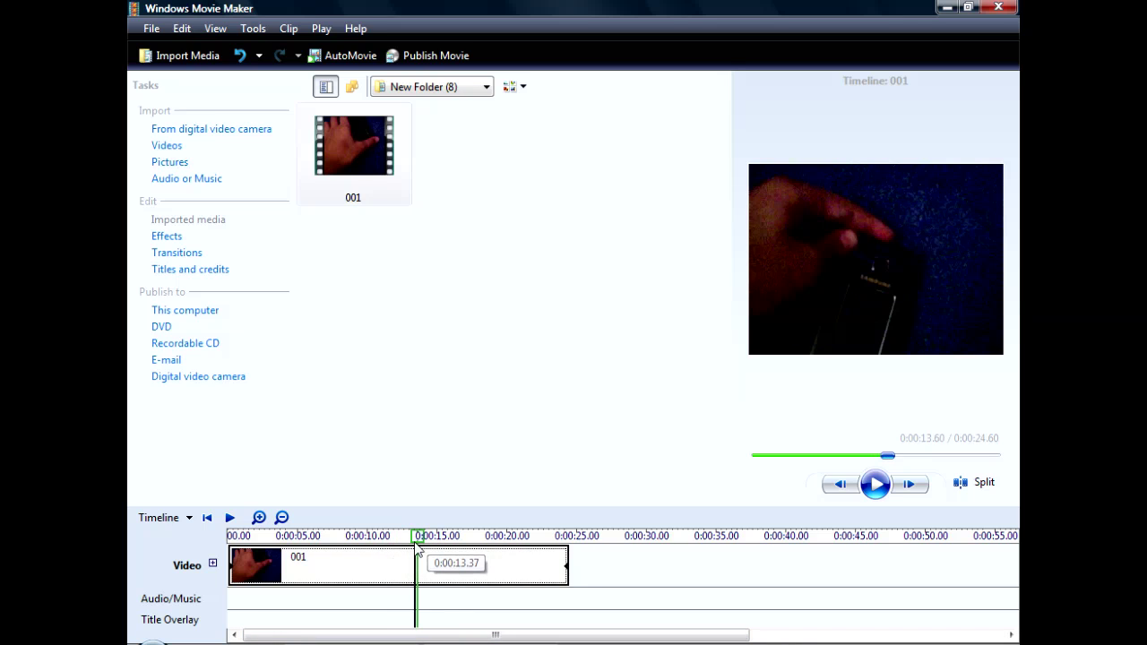
left_click(381, 550)
mouse_move(397, 548)
left_mouse_down()
mouse_move(511, 562)
mouse_move(392, 564)
left_mouse_up()
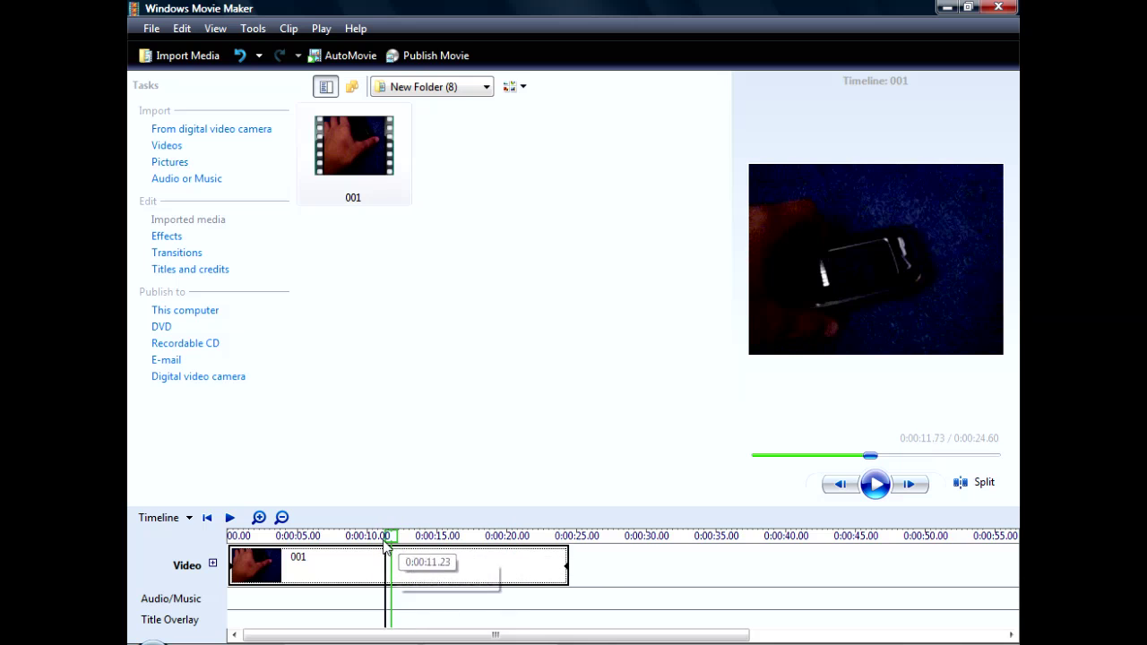
mouse_move(385, 546)
left_mouse_down()
mouse_move(417, 545)
mouse_move(368, 542)
left_mouse_up()
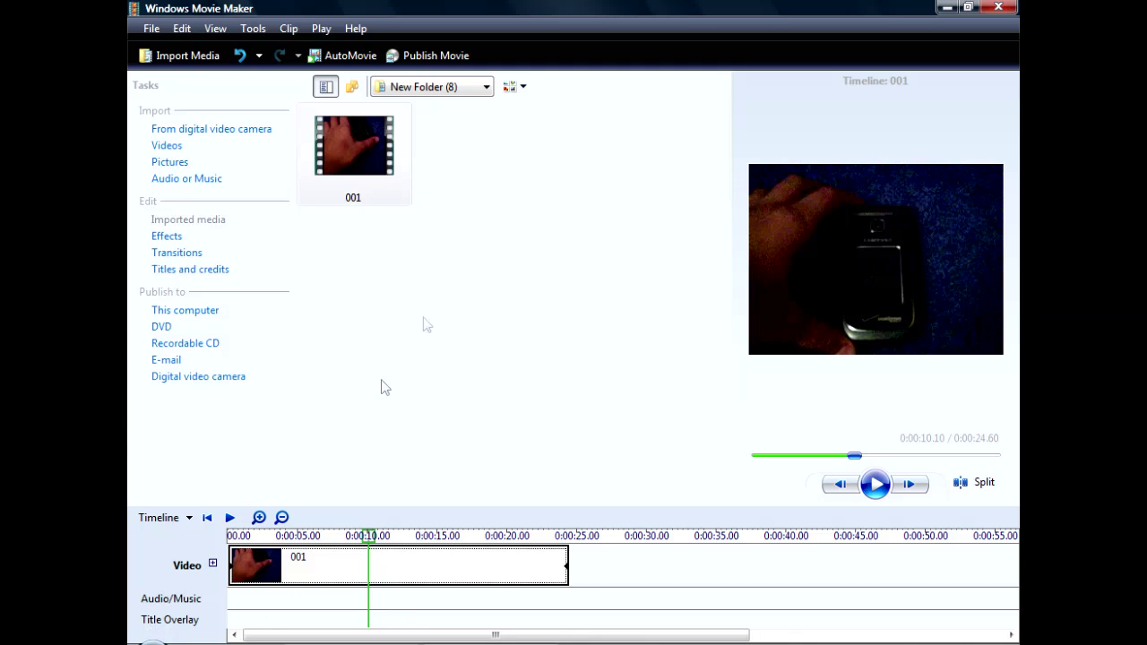
left_click_drag(368, 538, 407, 526)
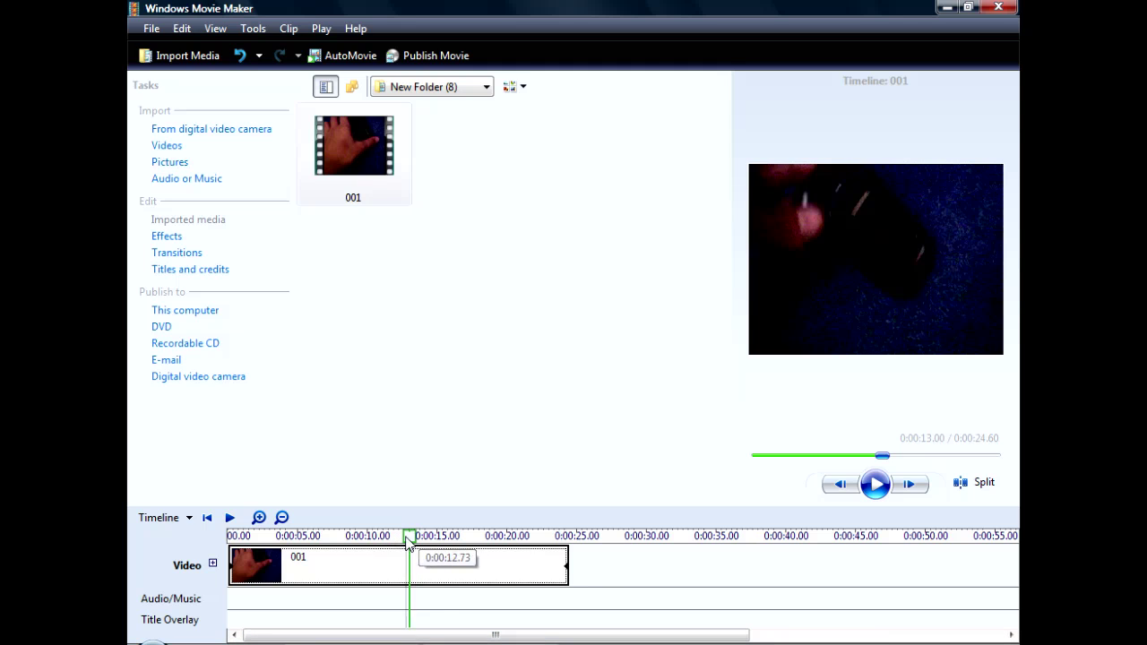
left_click_drag(412, 560, 345, 564)
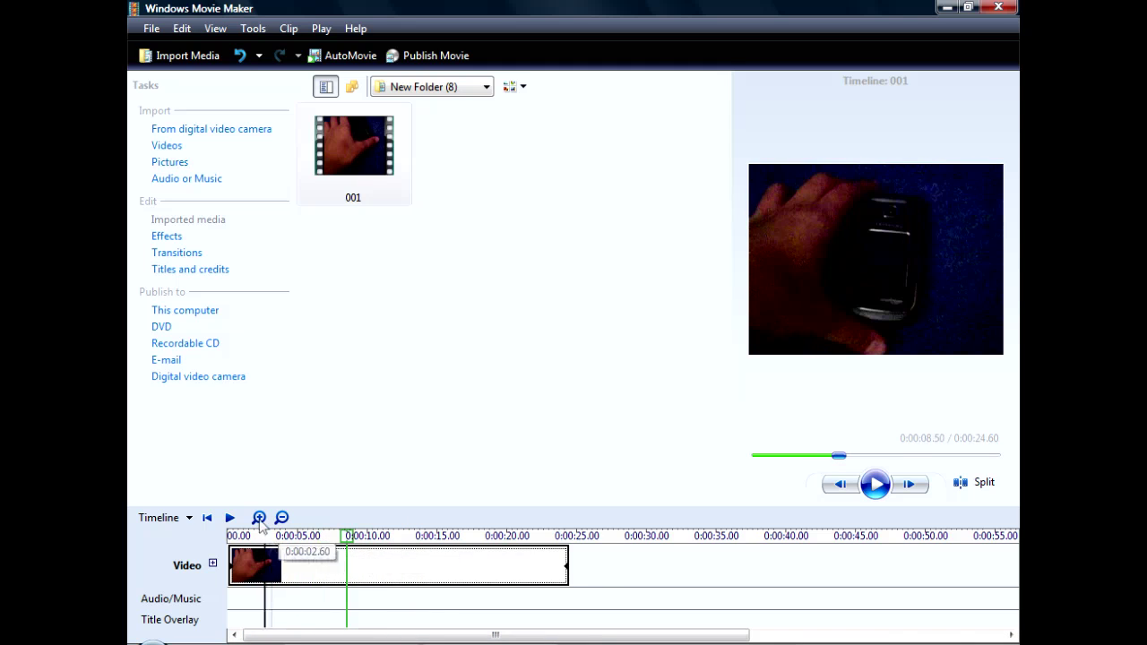
Step: Zoom the timeline in and scrub the playhead through clip 001 to 0:00:15.23
left_click(281, 518)
left_click(282, 518)
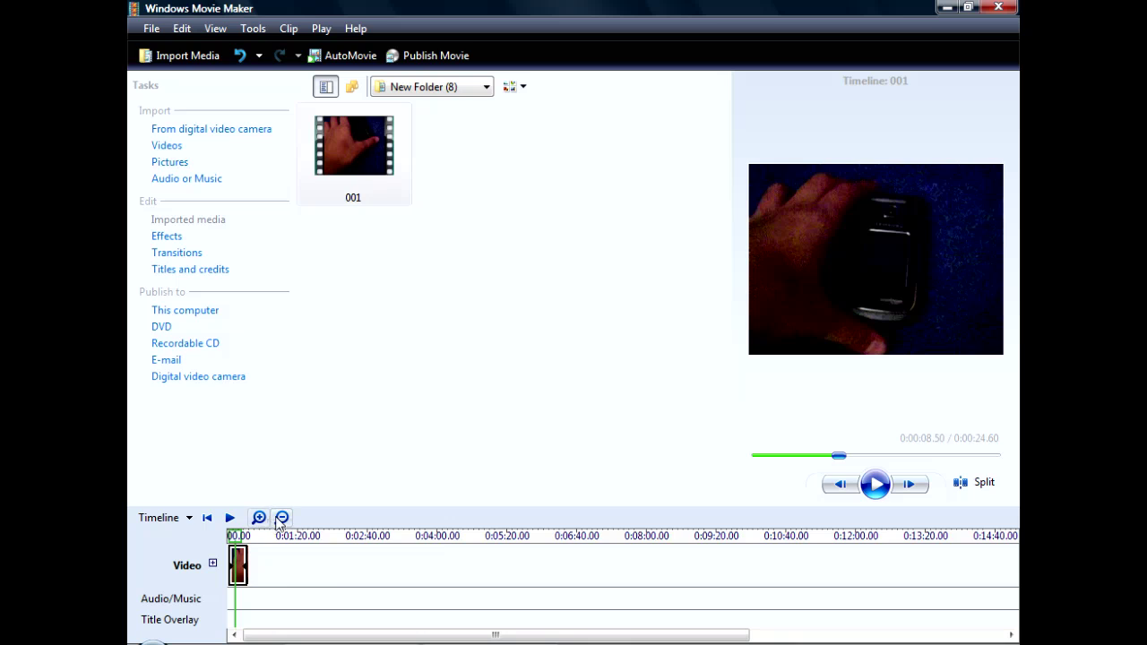
left_click(259, 518)
left_click(259, 518)
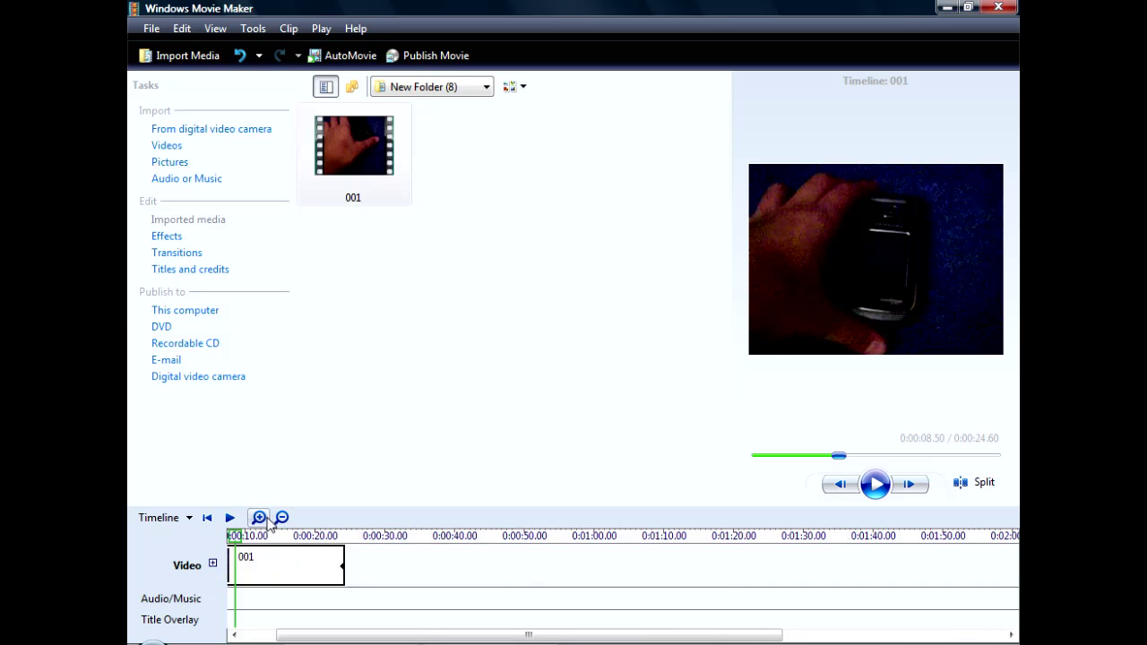
left_click(265, 520)
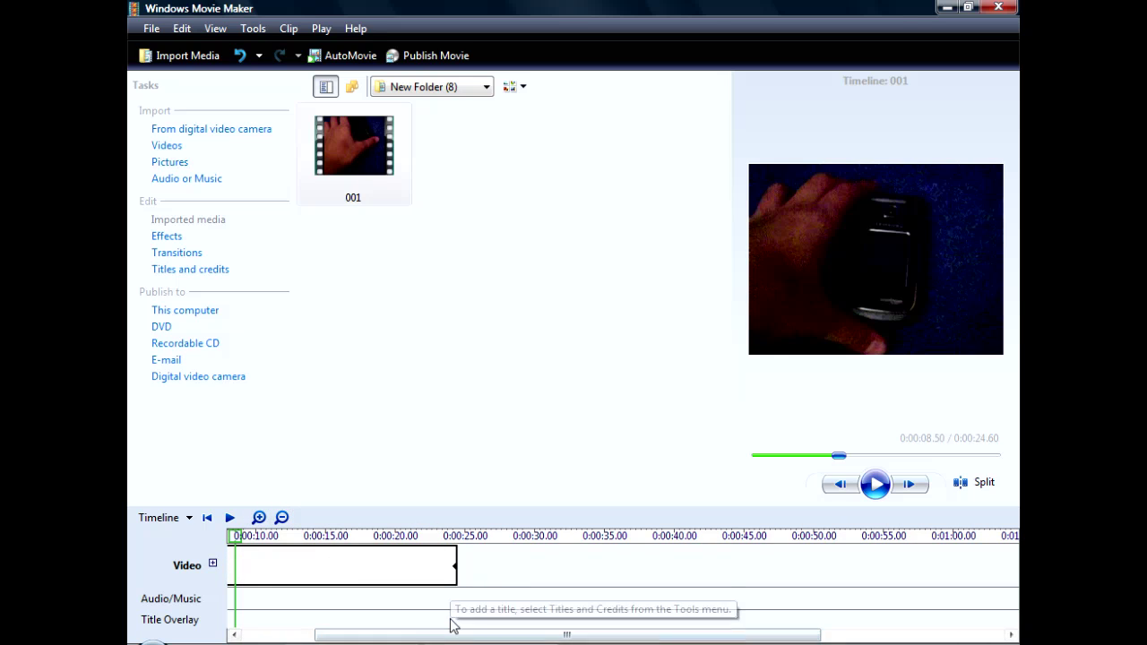
left_click_drag(451, 638, 281, 619)
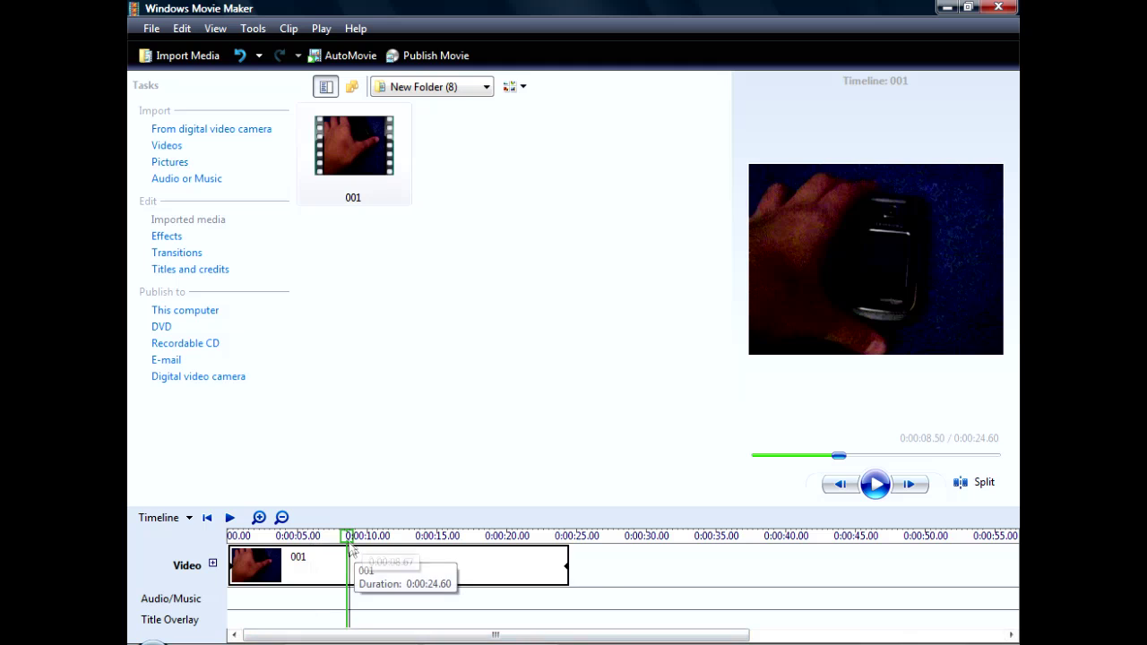
left_click(280, 538)
left_click_drag(279, 536, 439, 537)
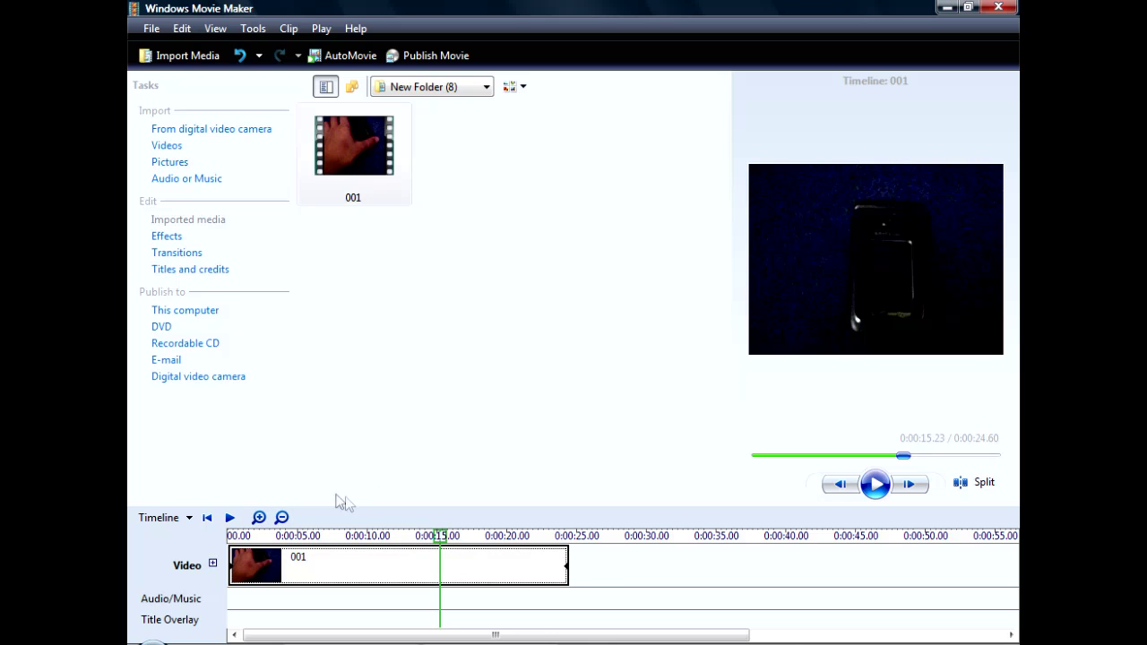
Step: Readjust the timeline zoom and drag the playhead back to the clip's start
left_click(282, 518)
left_click(283, 518)
left_click(283, 518)
left_click(259, 517)
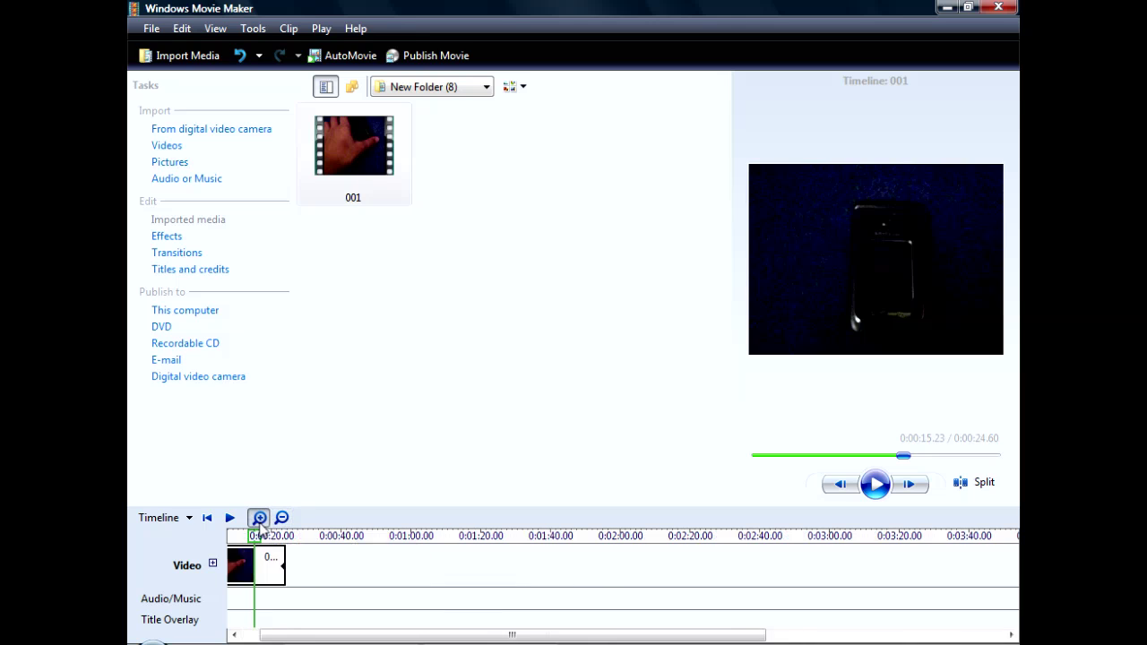
left_click(259, 518)
left_click_drag(338, 628, 287, 628)
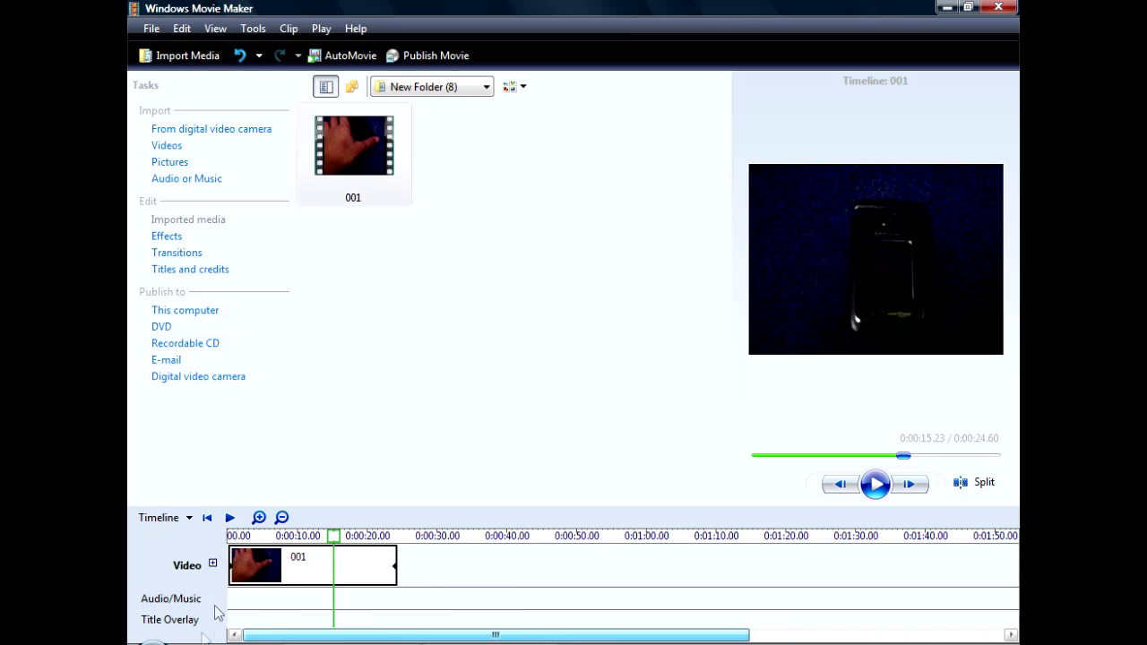
left_click(326, 537)
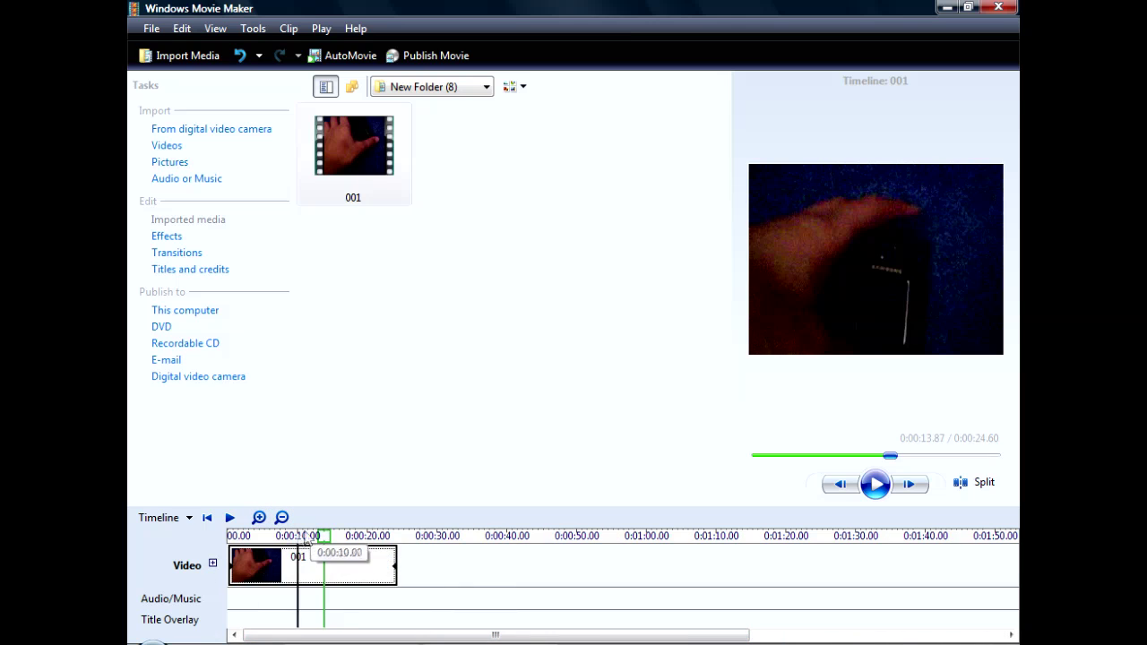
left_click_drag(324, 538, 232, 538)
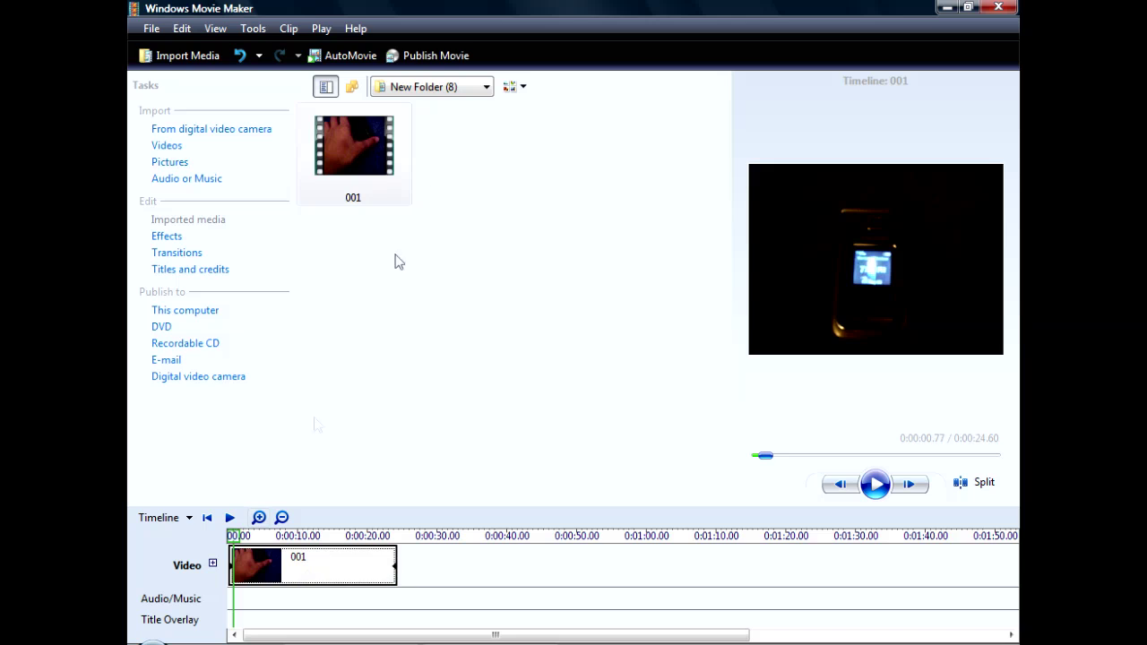
Step: Switch to the Effects collection and drag Slow Down, Half onto clip 001
left_click(422, 88)
scroll(430, 116, "up", 3)
left_click(435, 105)
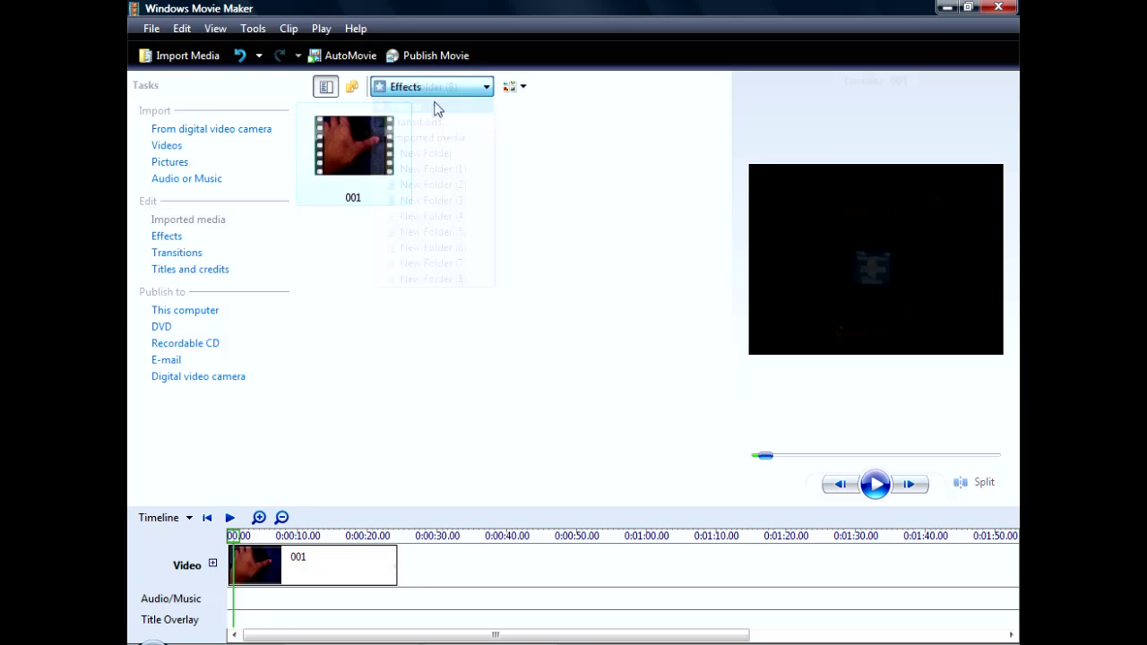
left_click_drag(720, 152, 711, 383)
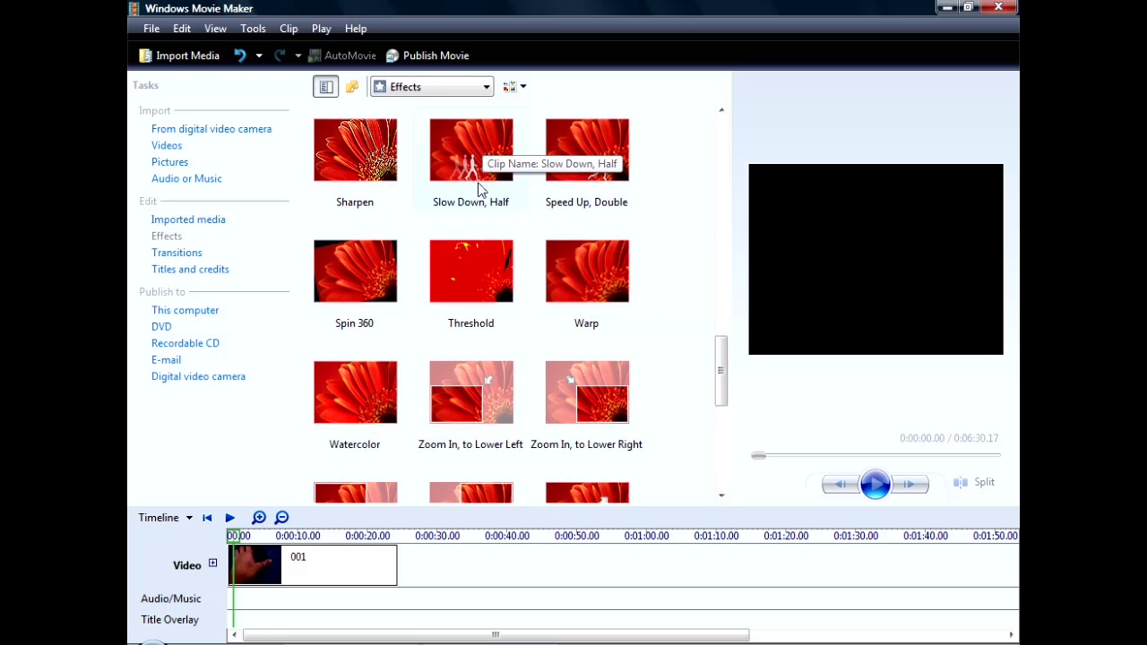
left_click_drag(722, 380, 681, 322)
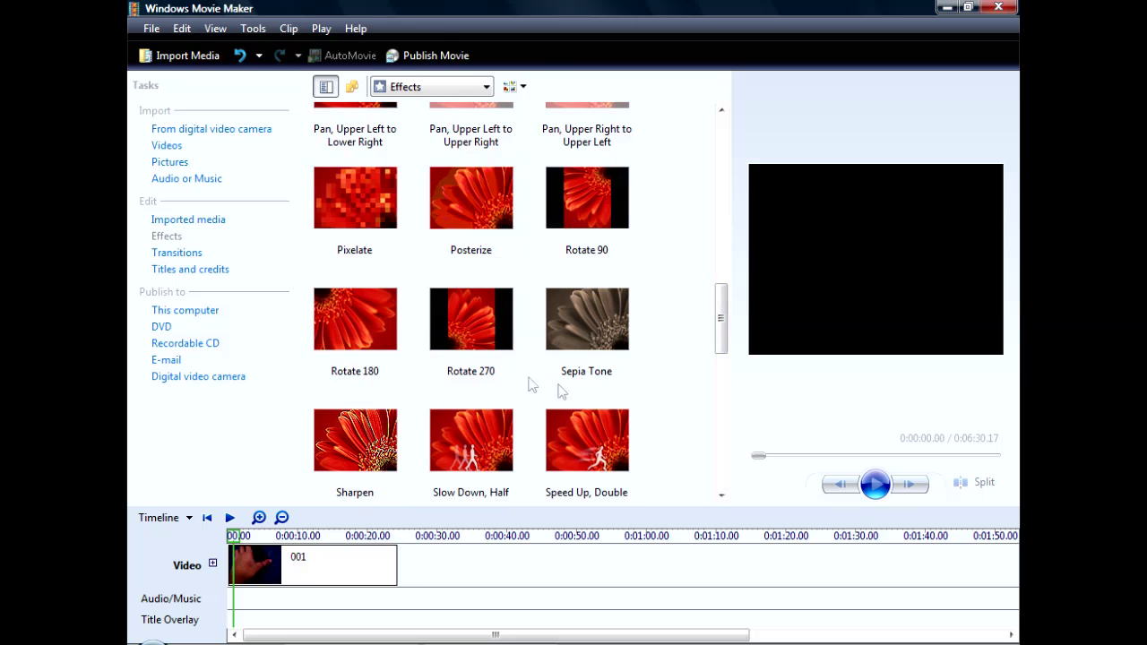
scroll(558, 386, "down", 3)
scroll(474, 193, "up", 2)
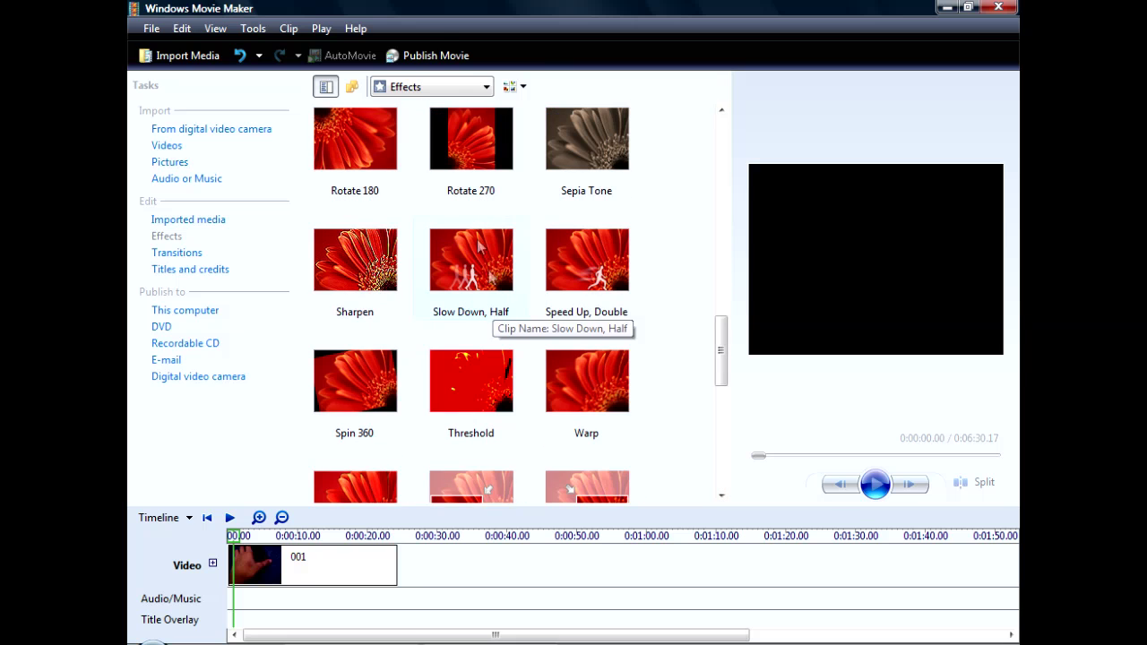
left_click_drag(479, 249, 340, 550)
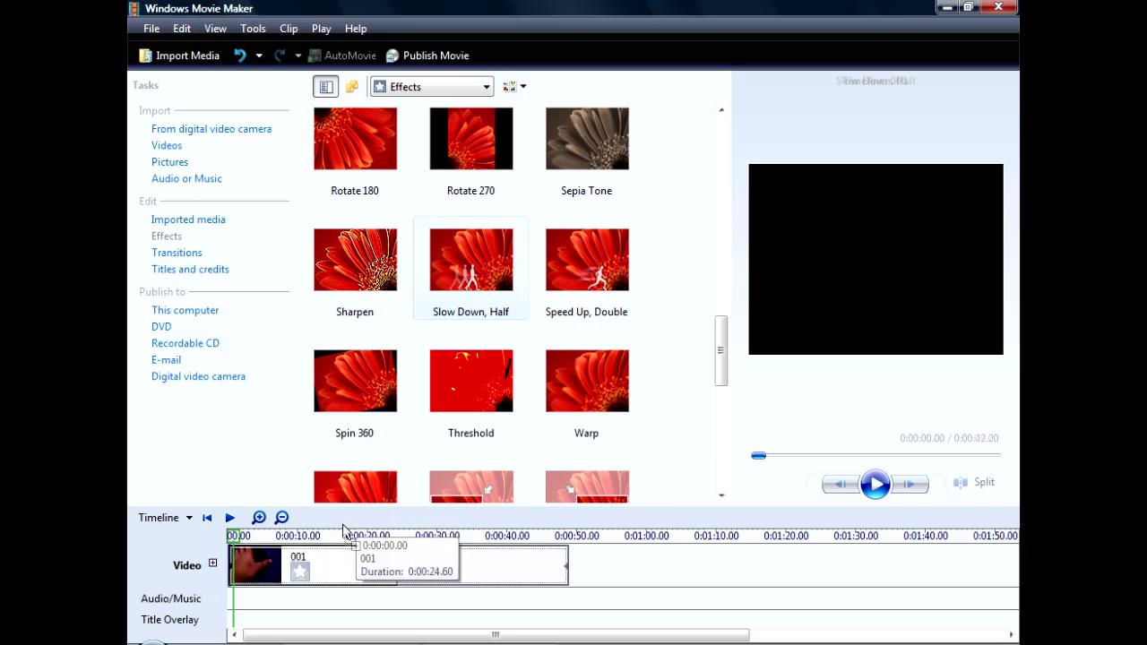
Step: Apply Slow Down, Half to clip 001 five more times until it runs 0:26:14.40
left_click_drag(475, 282, 476, 579)
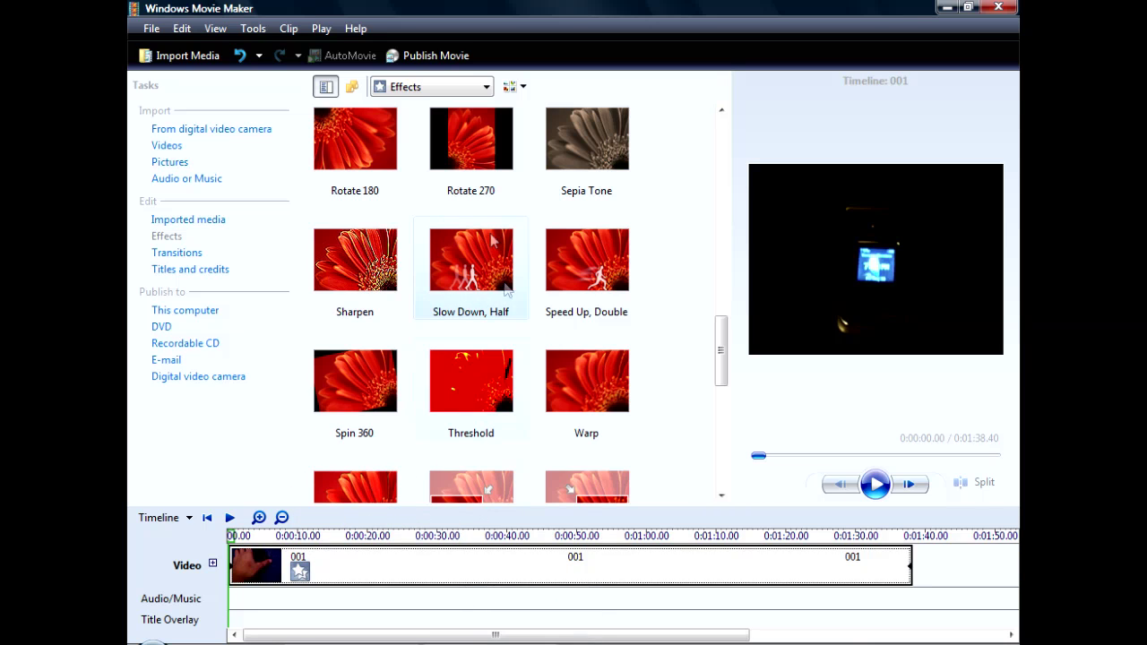
left_click_drag(507, 288, 538, 586)
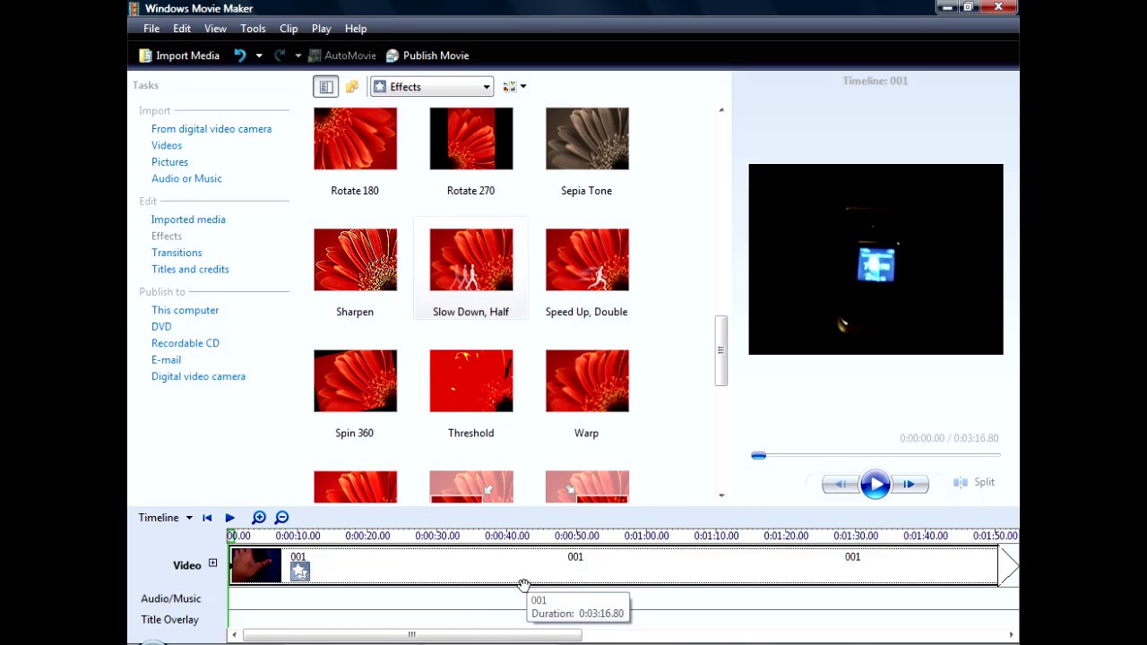
key("Page_Up")
key("Page_Up")
key("Page_Up")
key("Page_Up")
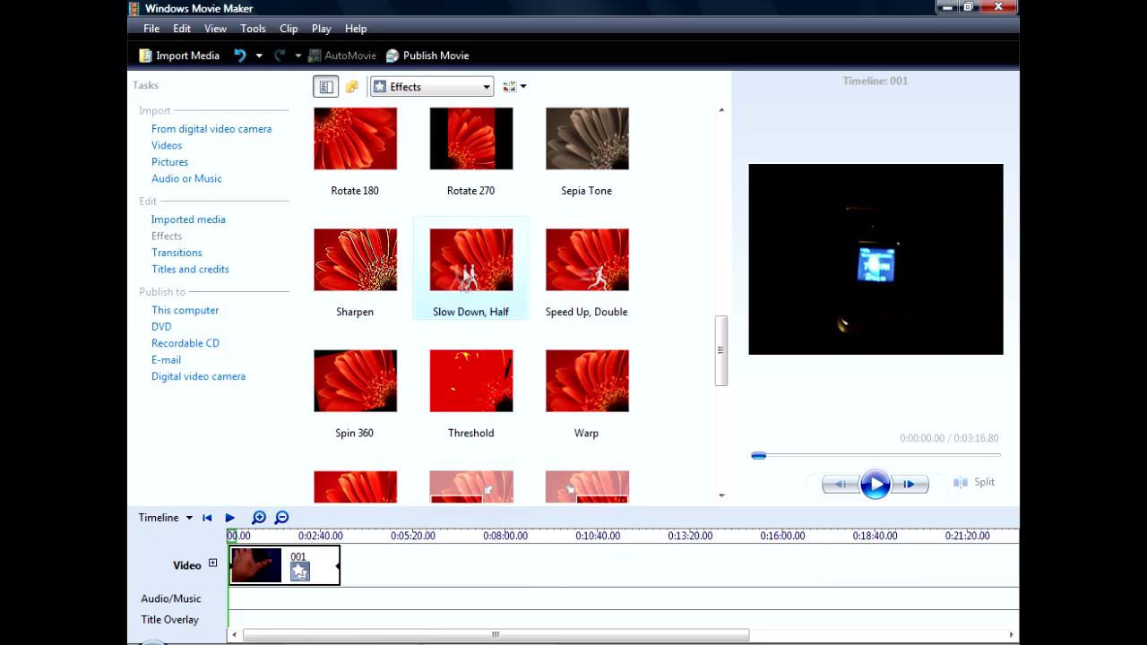
left_click(348, 550)
left_click_drag(471, 269, 332, 578)
left_click_drag(486, 240, 346, 584)
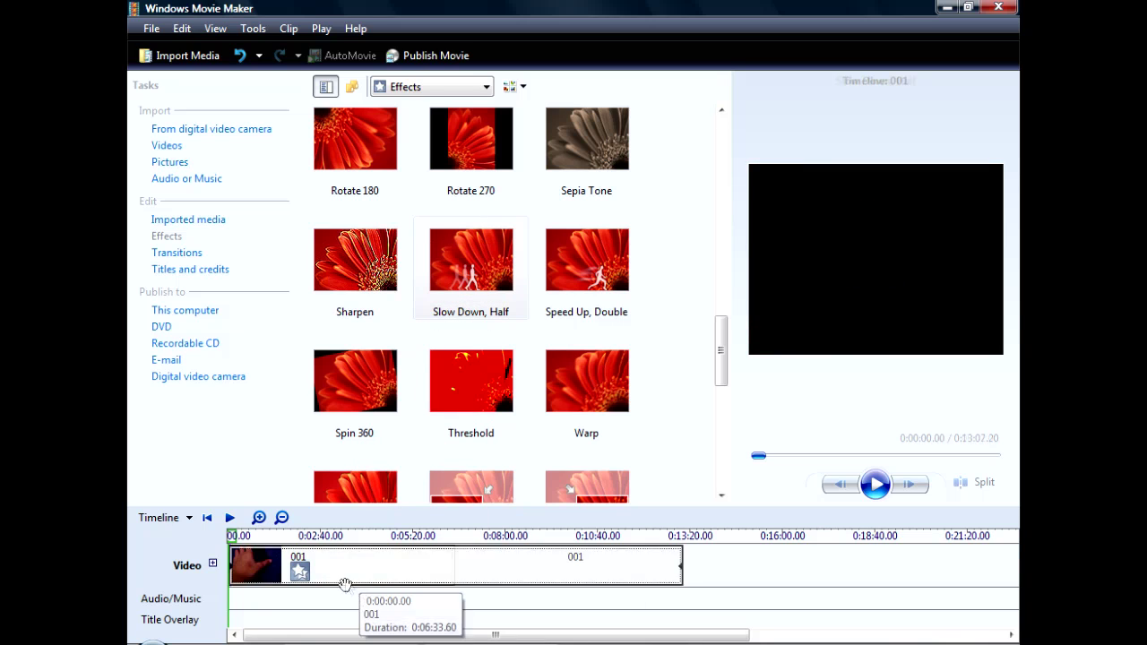
left_click_drag(488, 304, 455, 572)
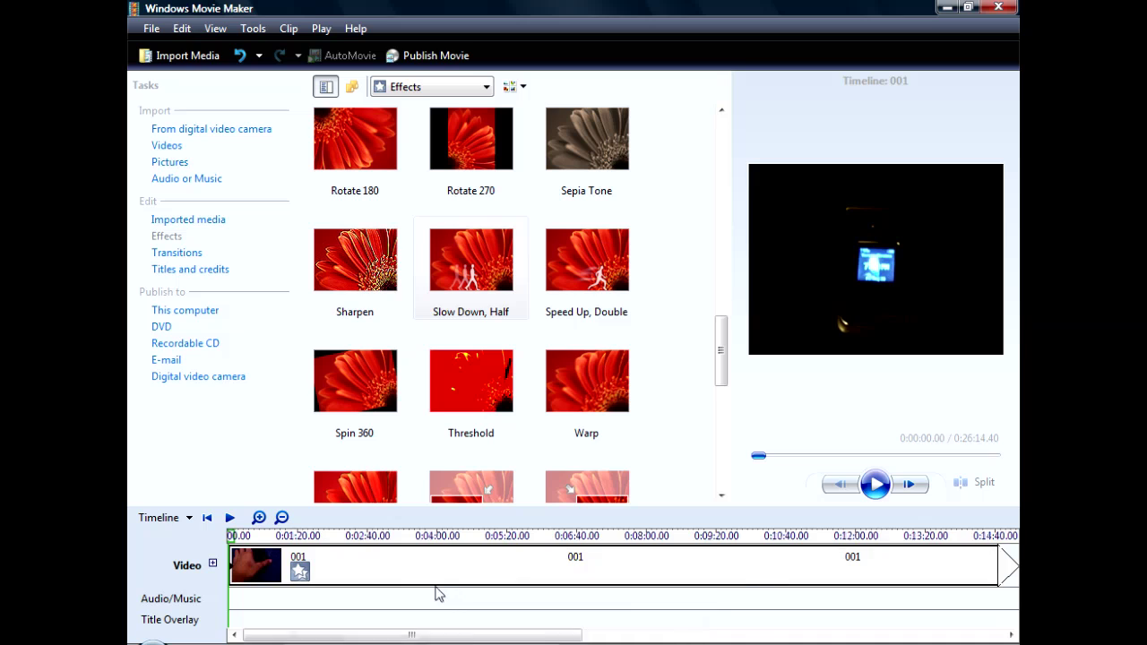
Step: Preview the slowed clip, delete it from the timeline, and preview the Sharpen effect
key("Page_Down")
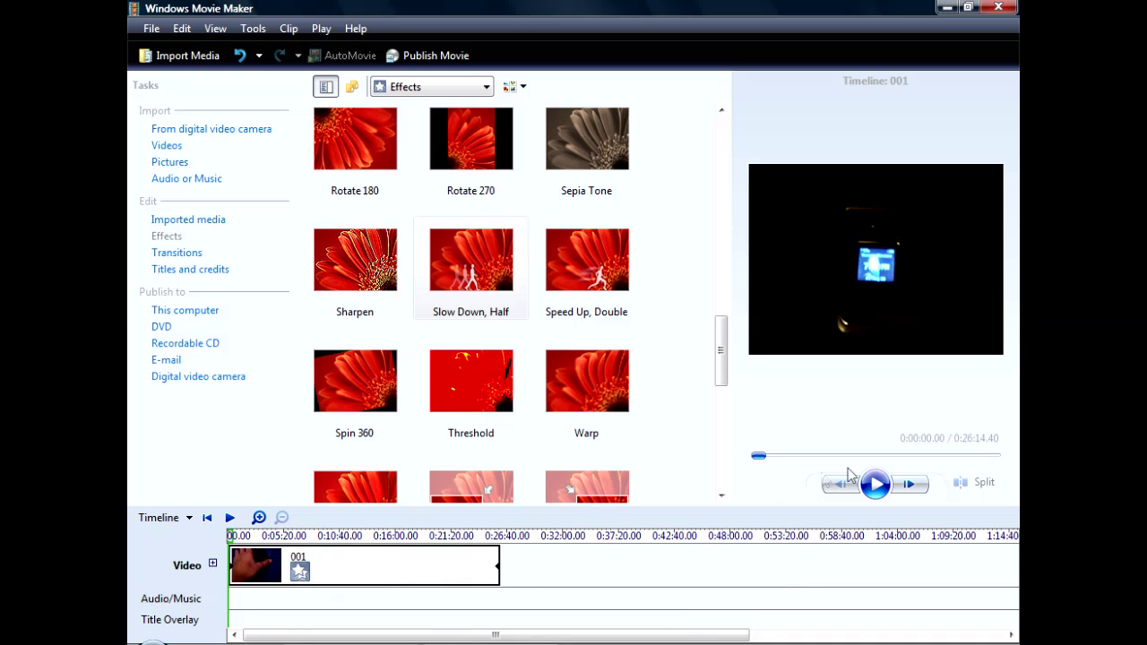
left_click(870, 482)
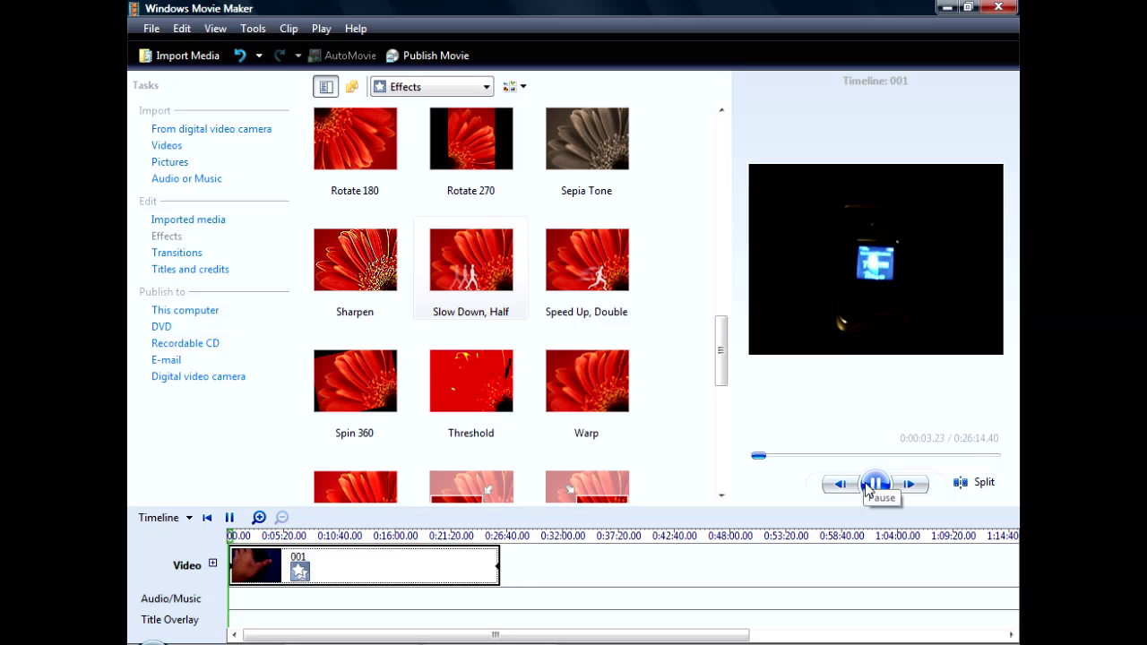
left_click(866, 485)
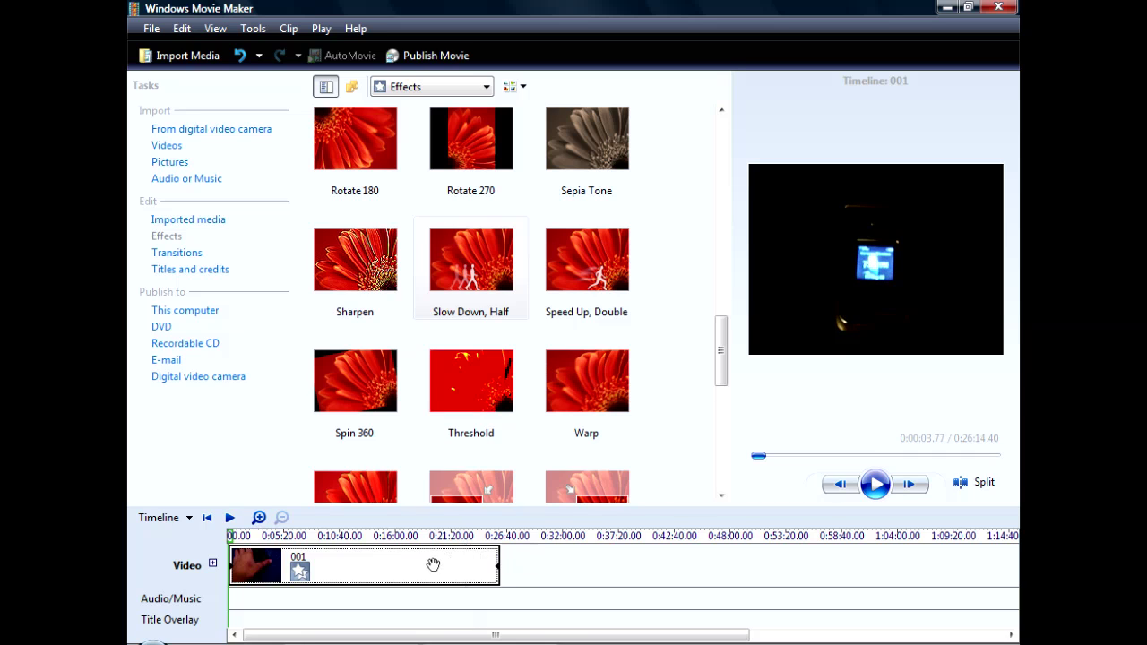
key("Delete")
left_click_drag(470, 257, 465, 300)
left_click(363, 318)
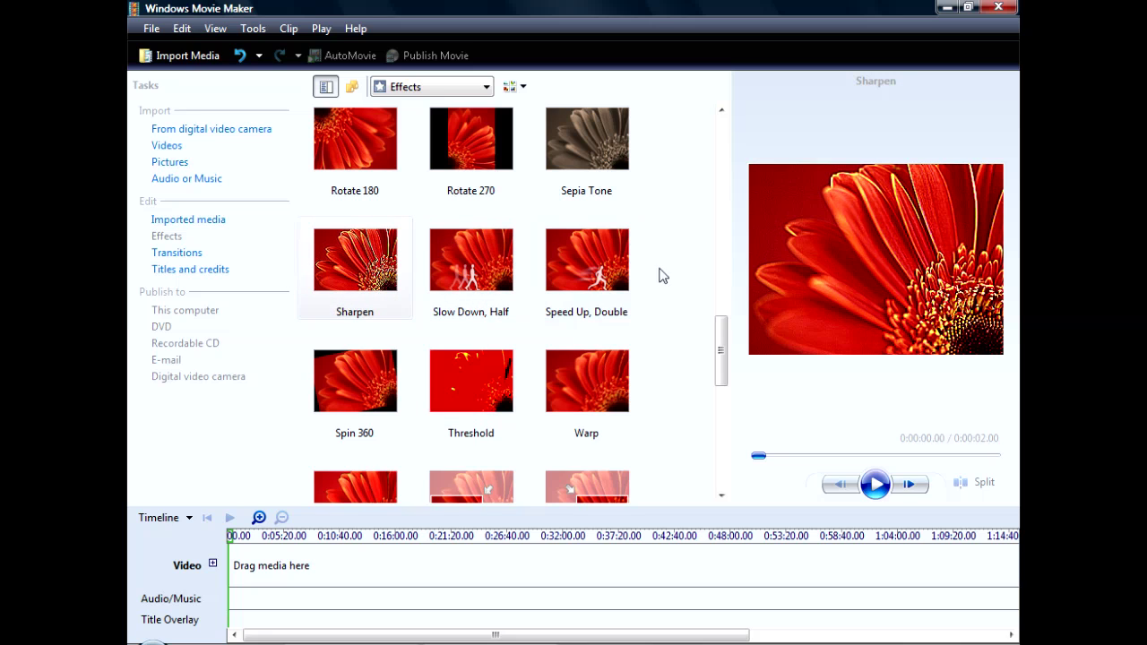
left_click(553, 319)
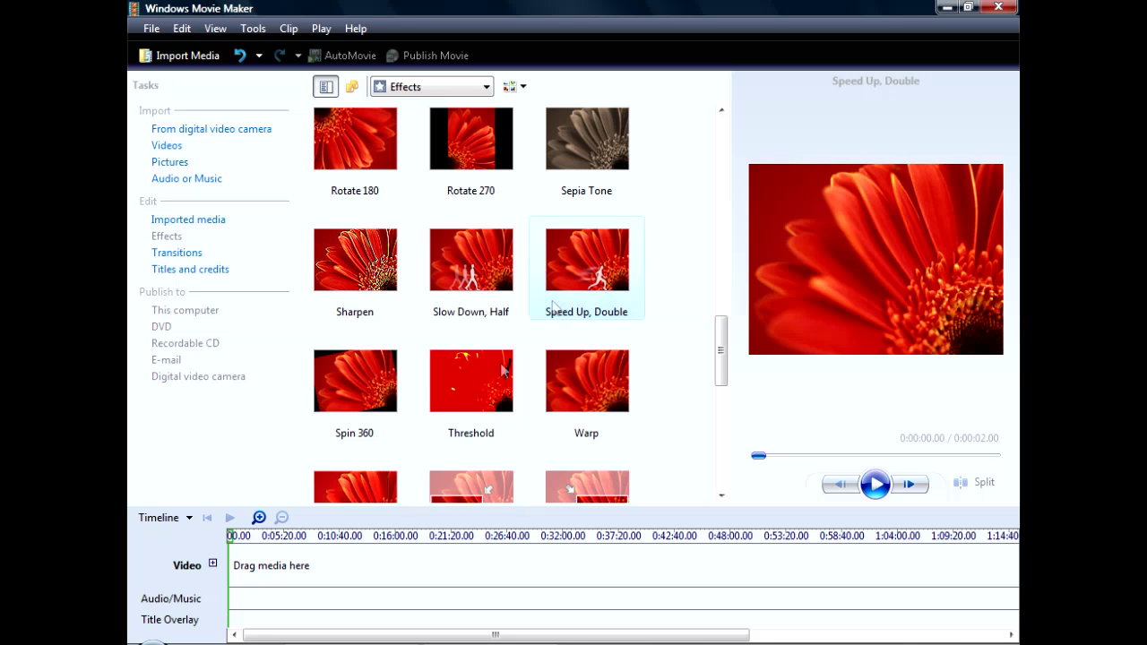
scroll(474, 384, "down", 6)
scroll(515, 394, "up", 8)
scroll(515, 394, "up", 6)
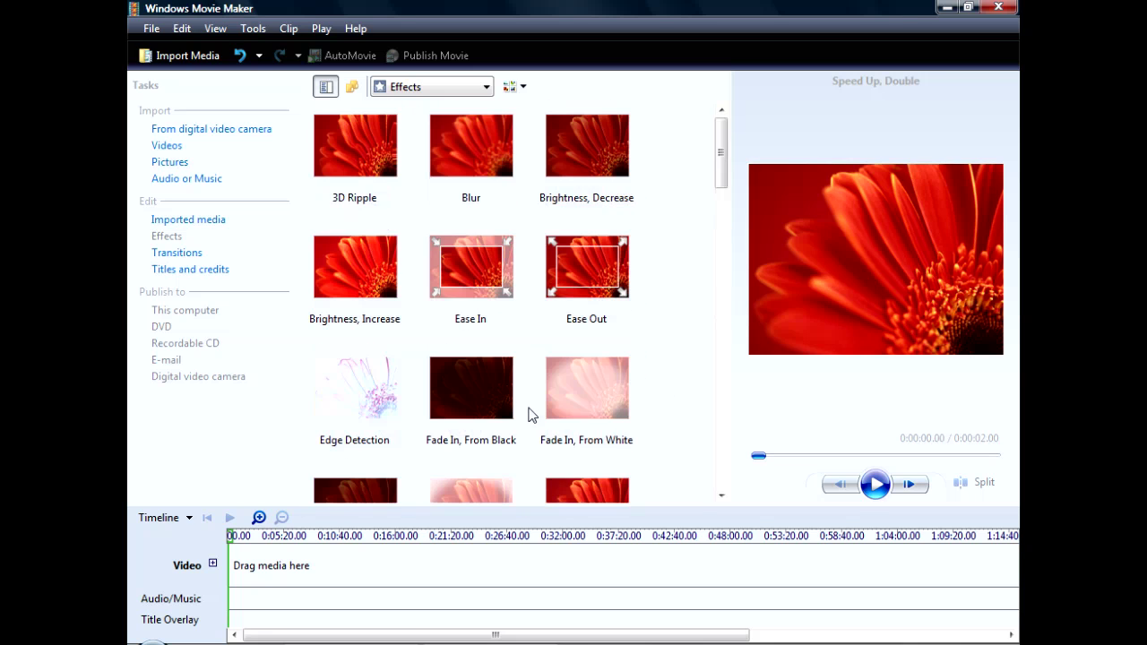
scroll(528, 409, "down", 3)
scroll(532, 269, "up", 3)
scroll(578, 296, "down", 5)
scroll(578, 296, "up", 5)
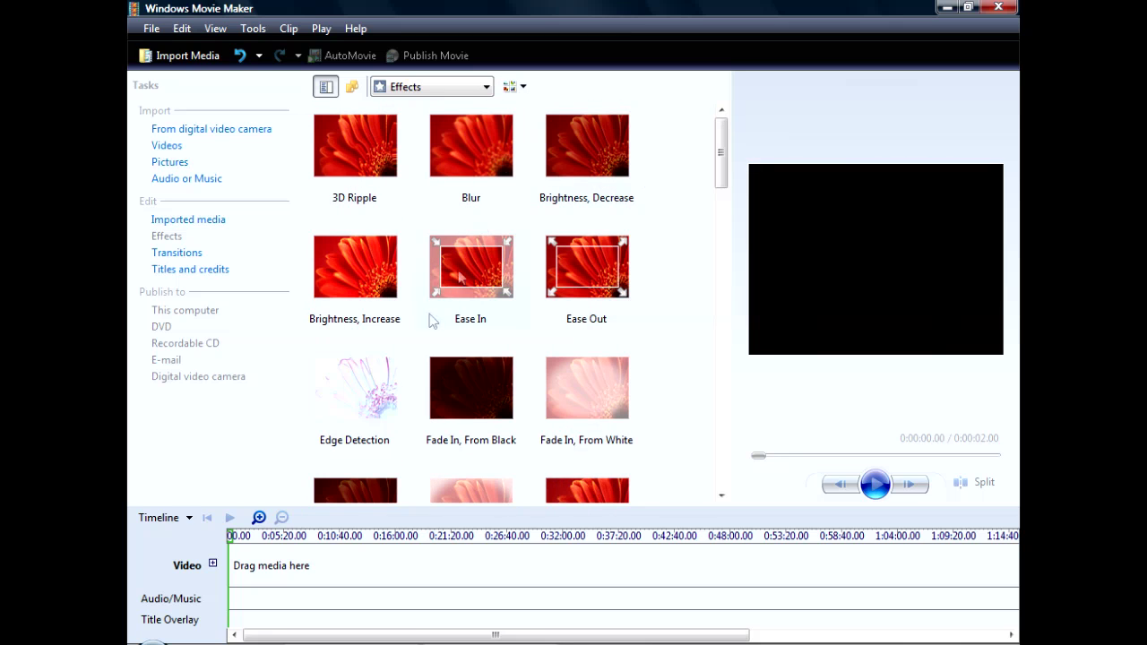